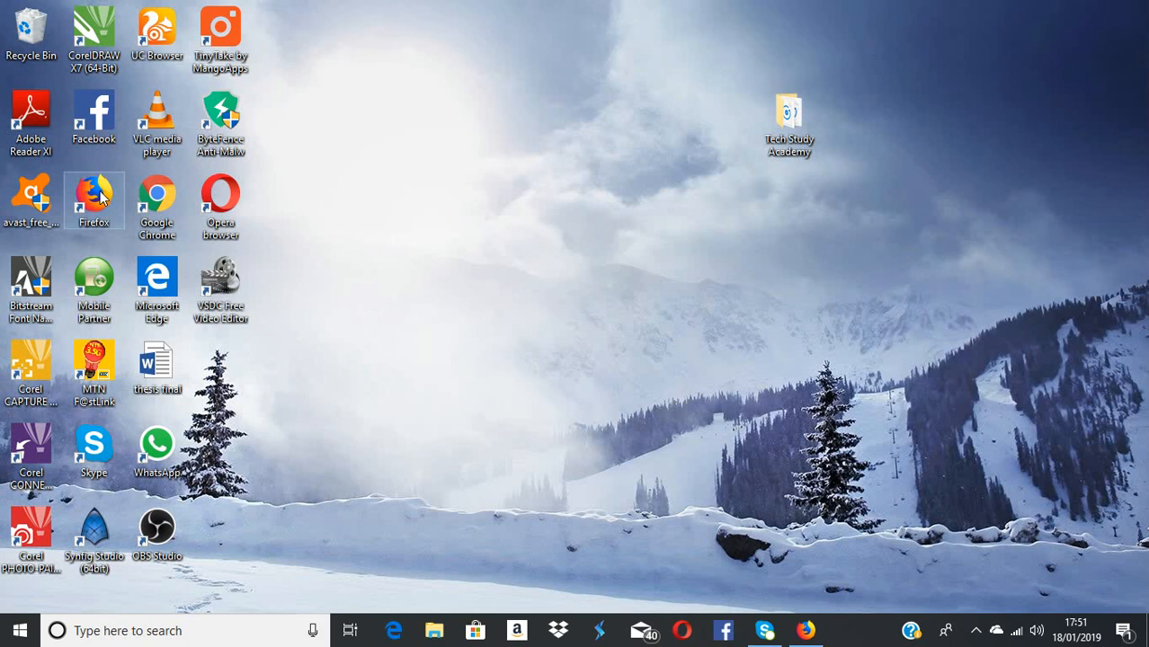
Launch Firefox and go to localhost/techstudy/wp-admin
double_click(101, 199)
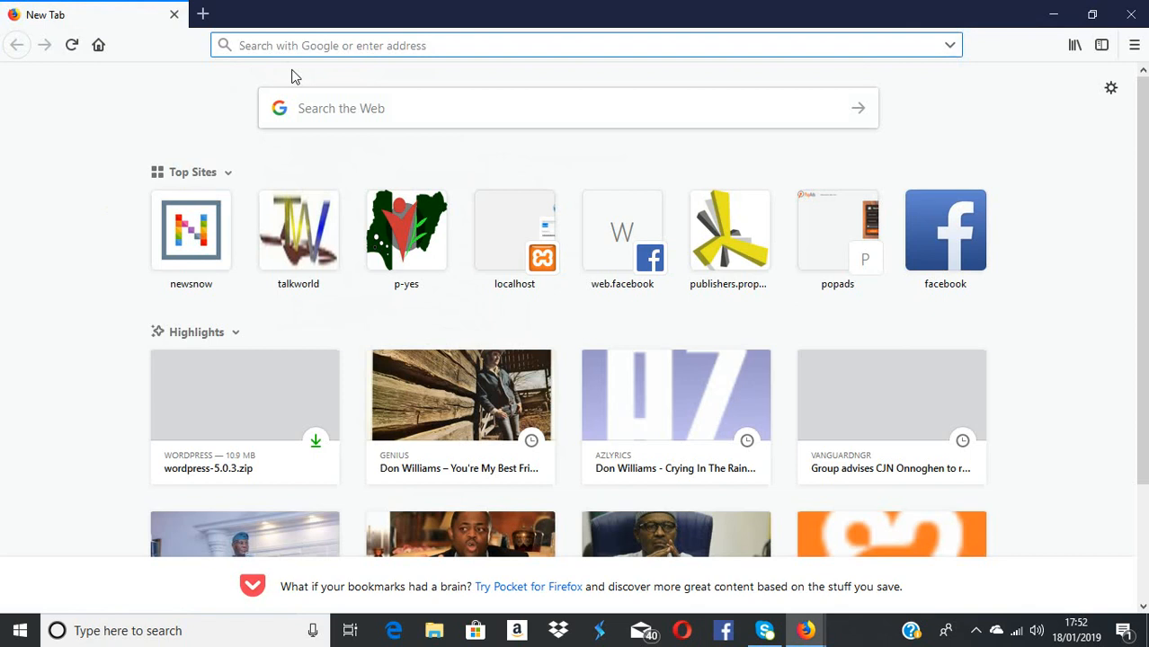
text(loca)
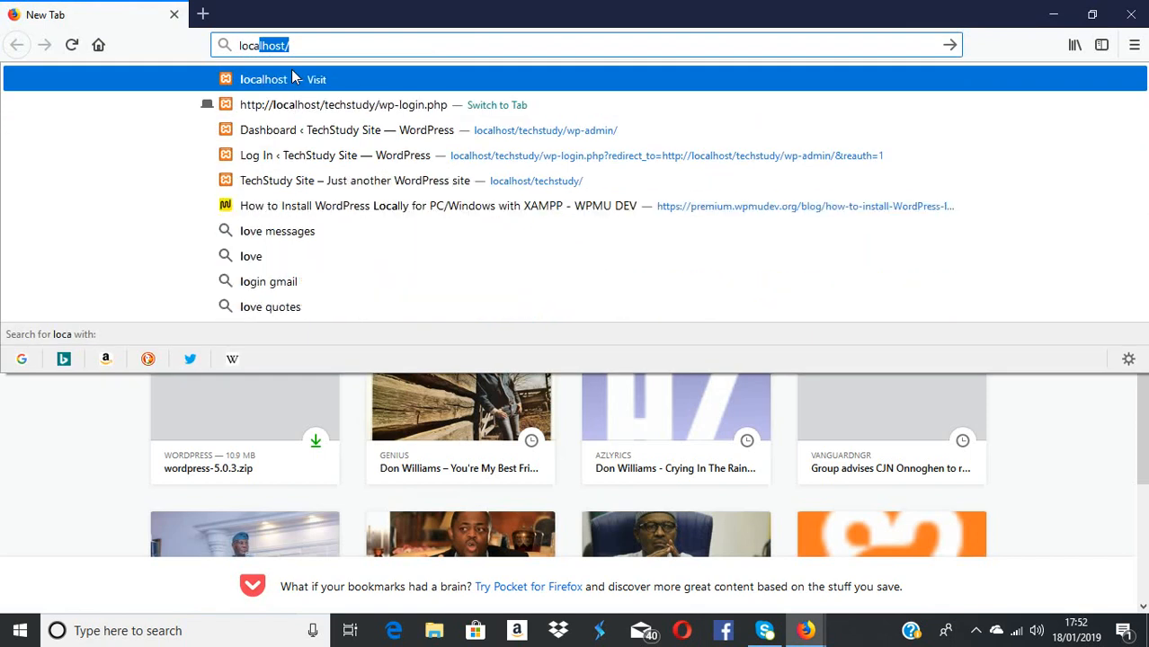
text(lh)
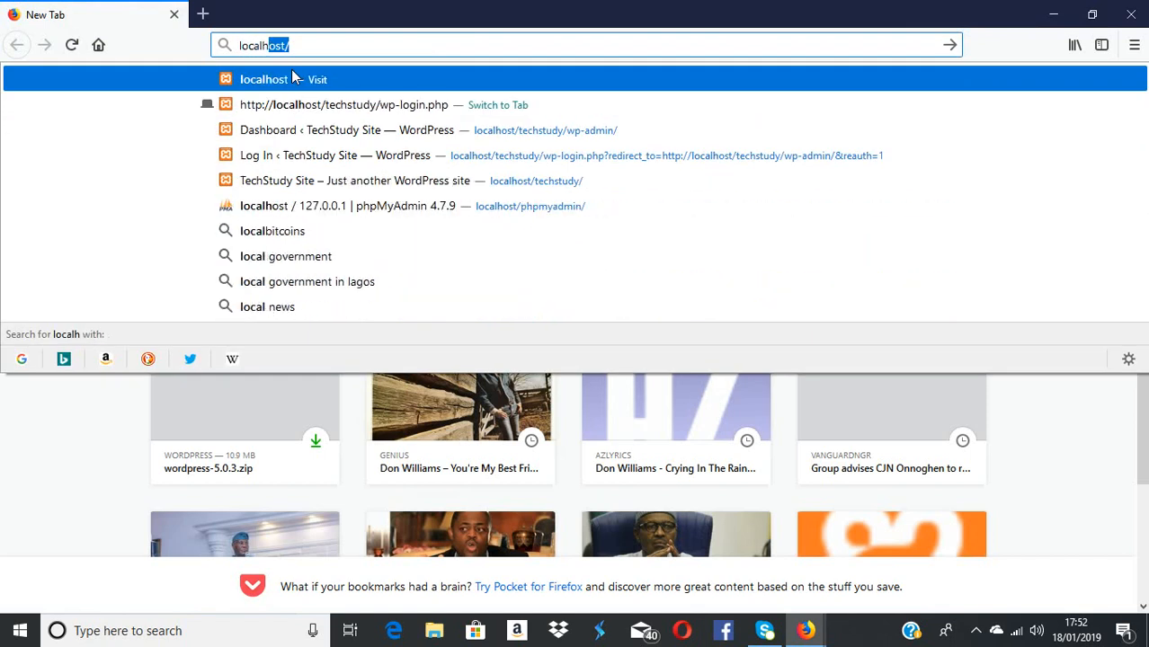
text(ost/)
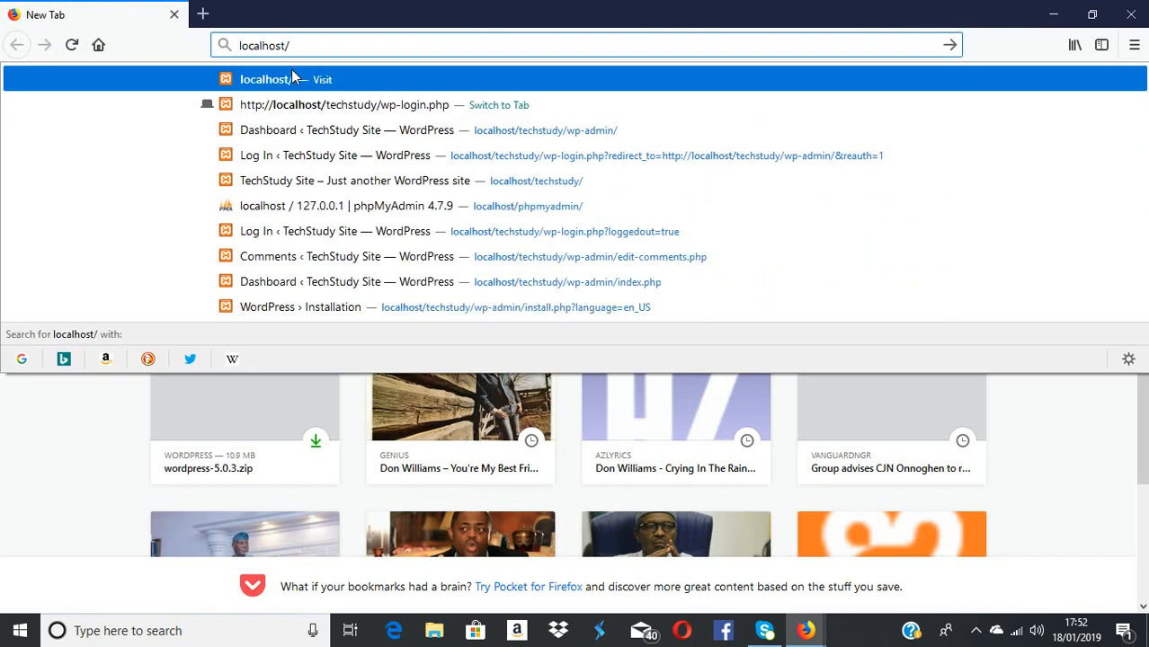
text(tech)
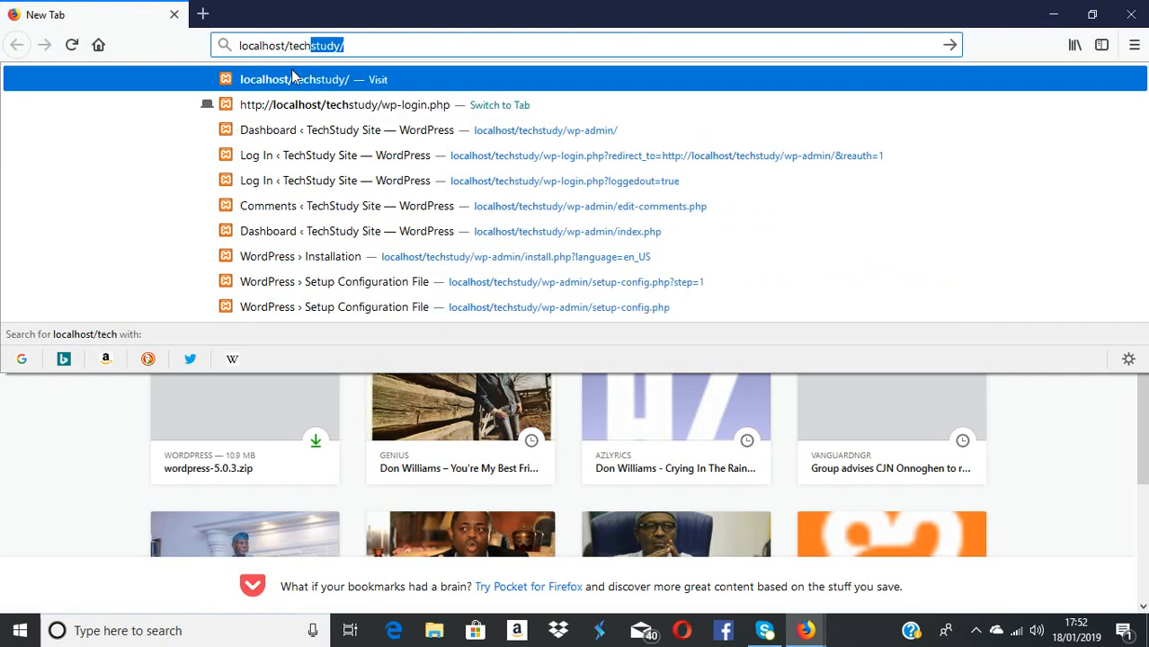
text(study)
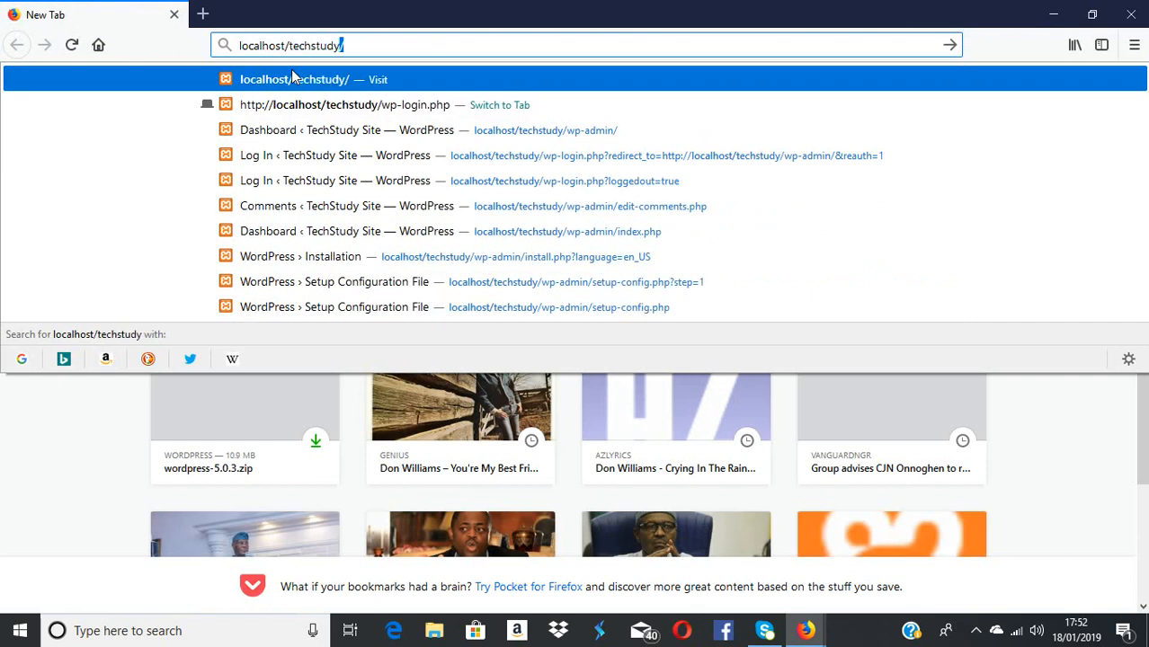
text(/wp-)
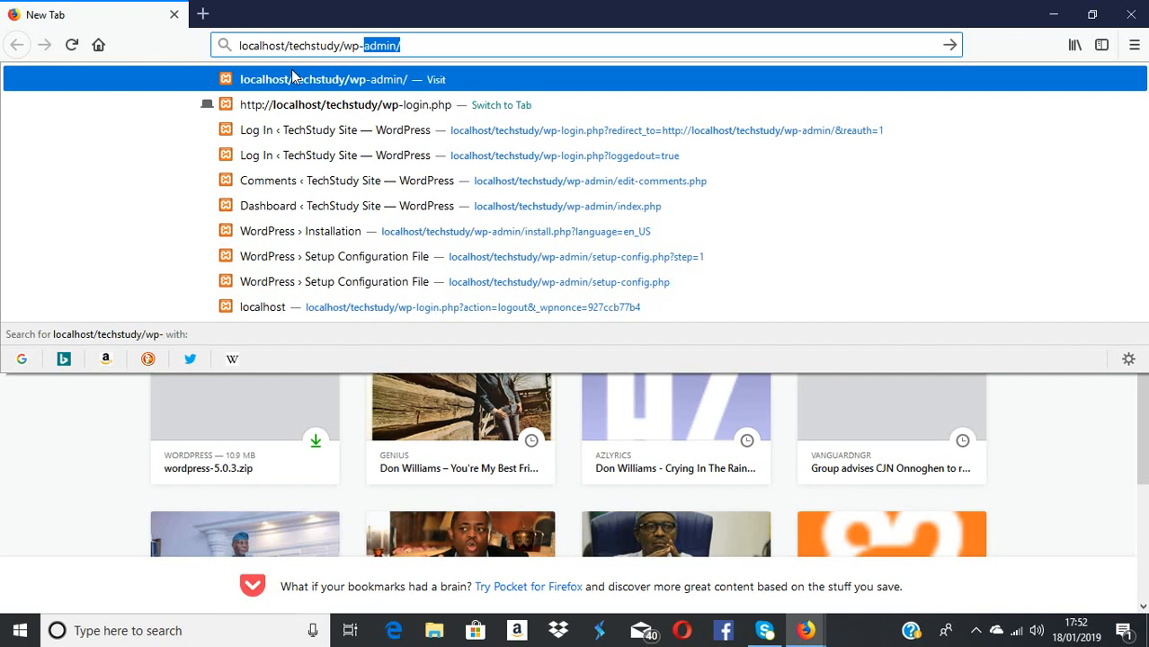
text(admin)
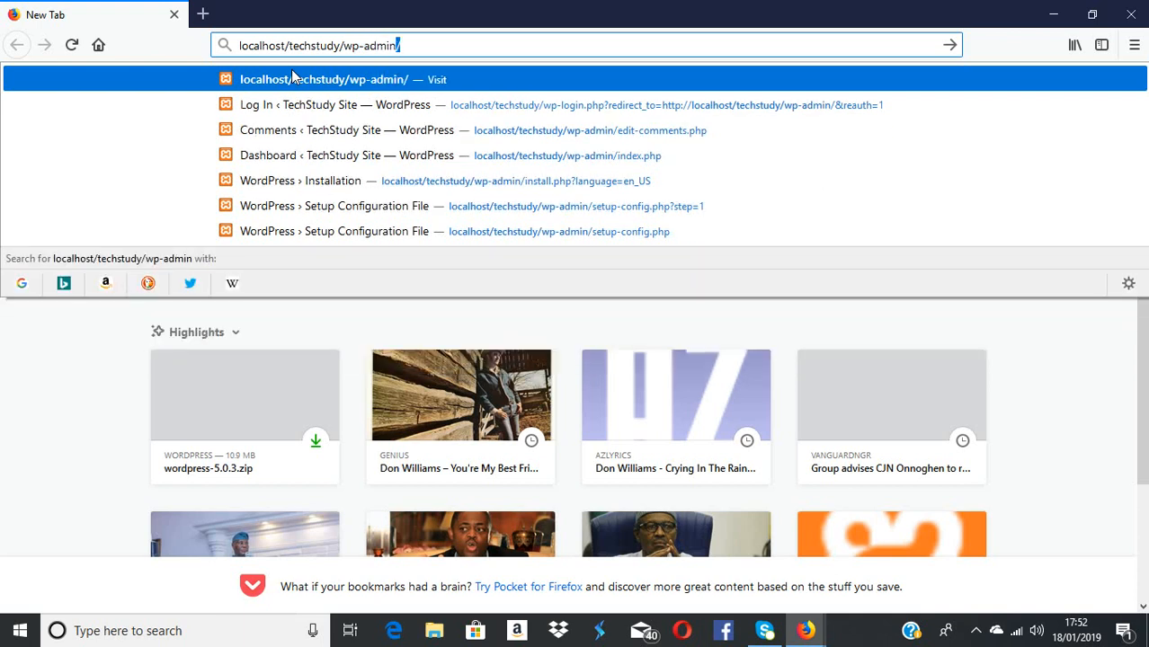
key(Return)
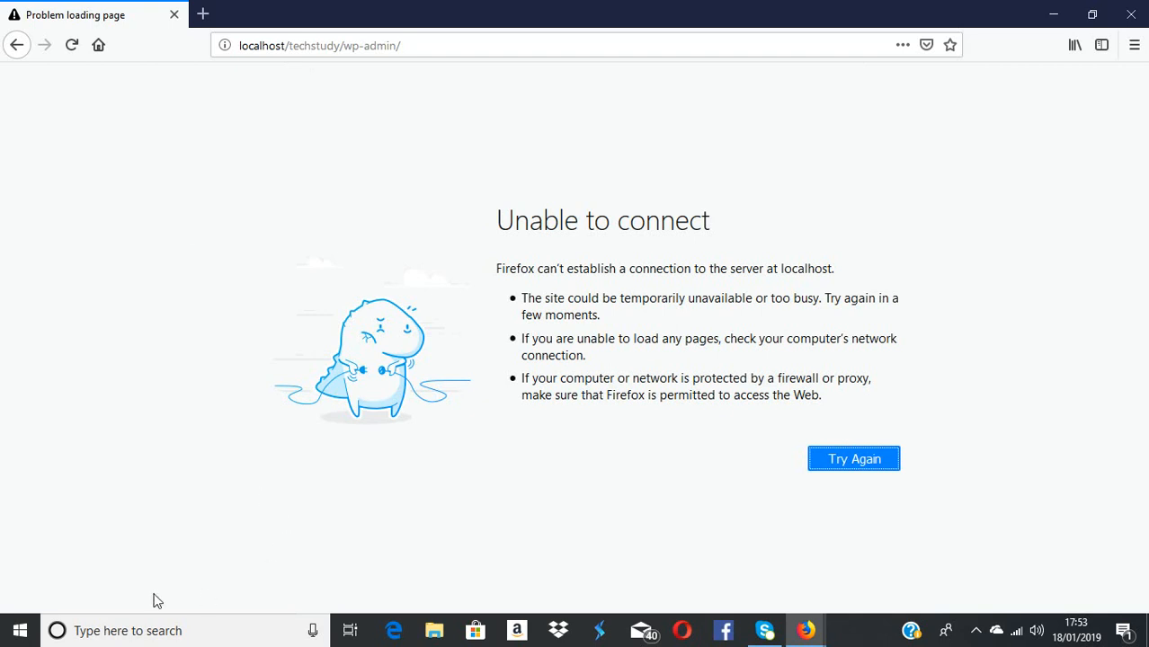
Find XAMPP Control Panel through Windows search ('xa') and run it as administrator
click(126, 632)
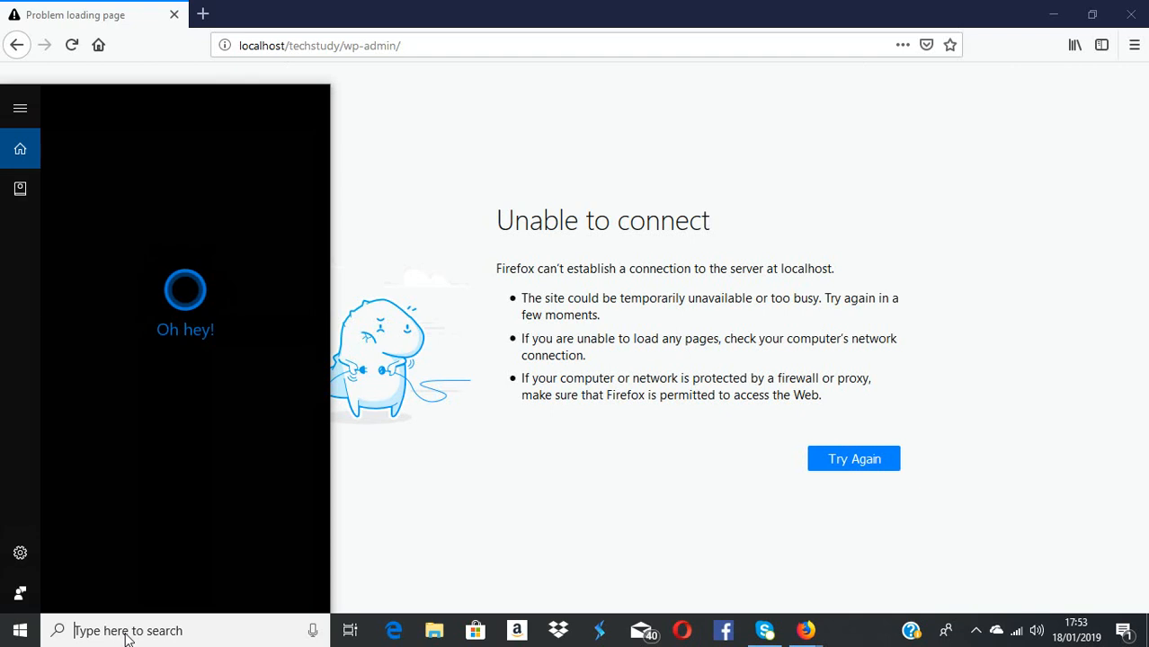
text(x)
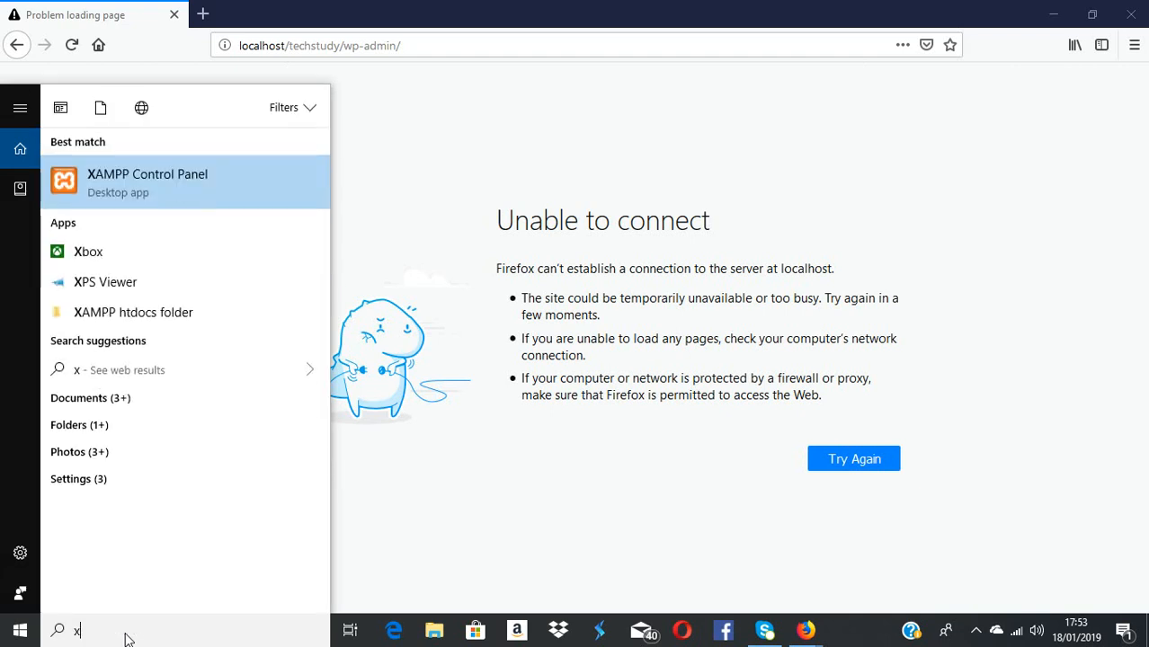
text(a)
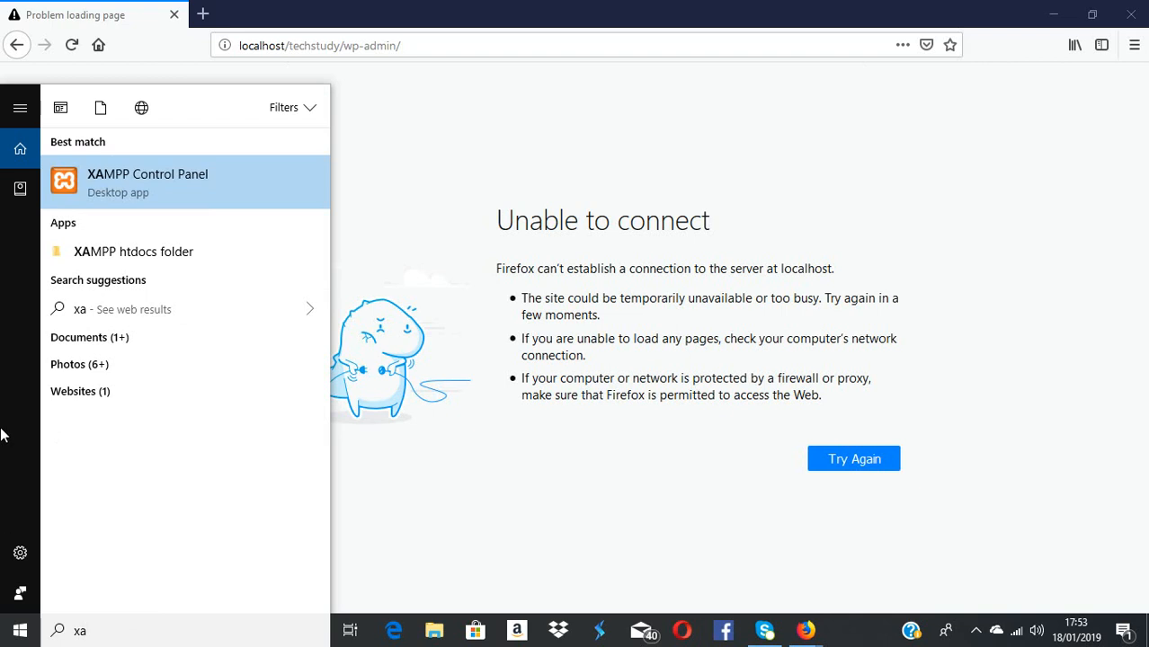
right_click(157, 175)
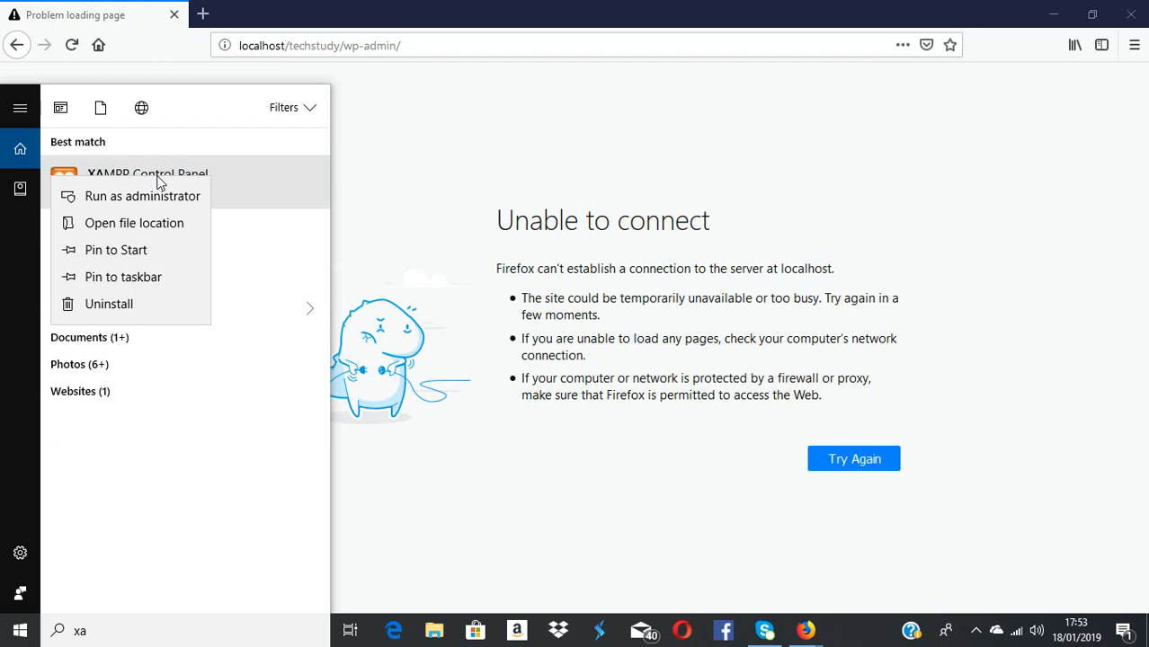
click(170, 203)
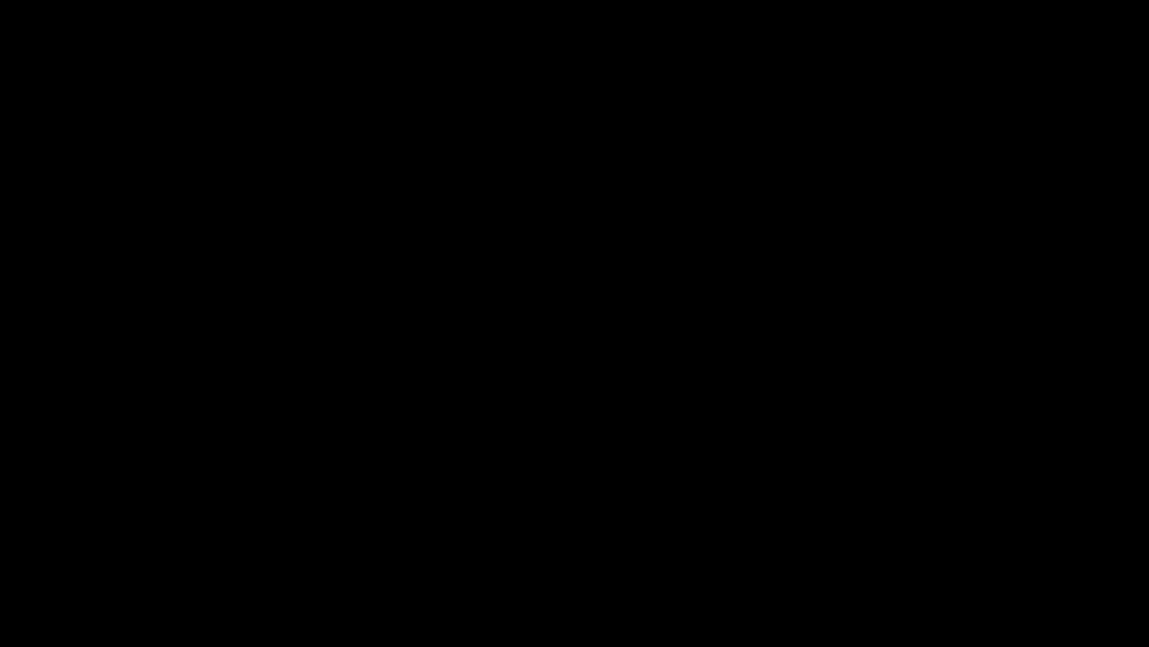
Allow XAMPP to run, start Apache and MySQL, then minimize the control panel
click(480, 432)
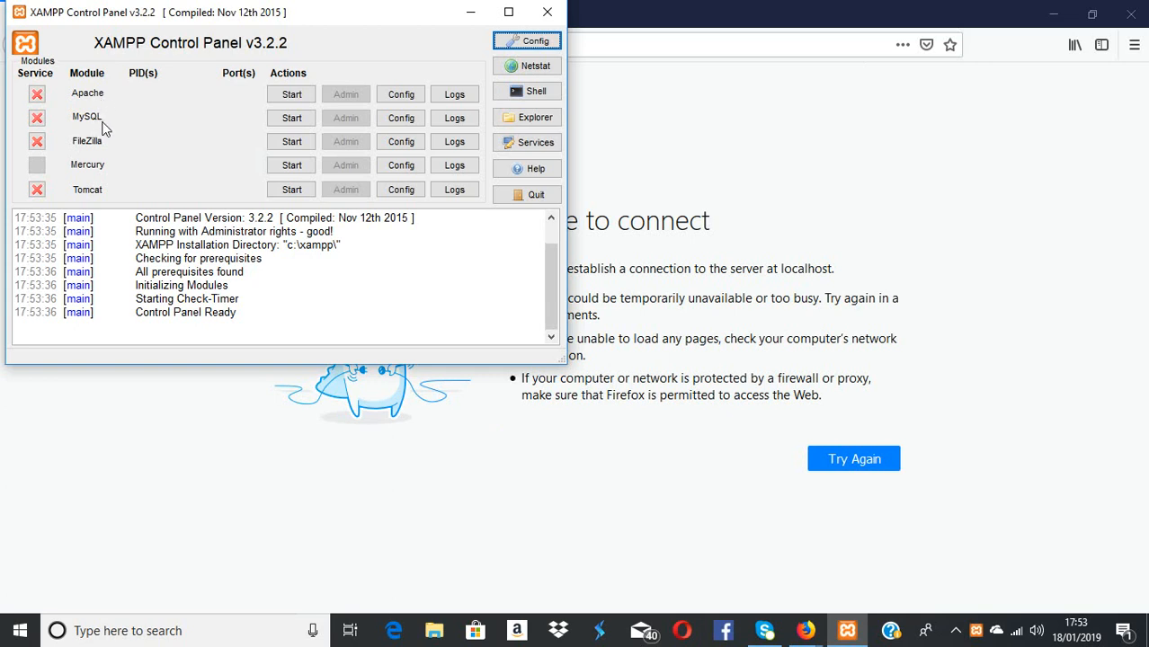
click(291, 95)
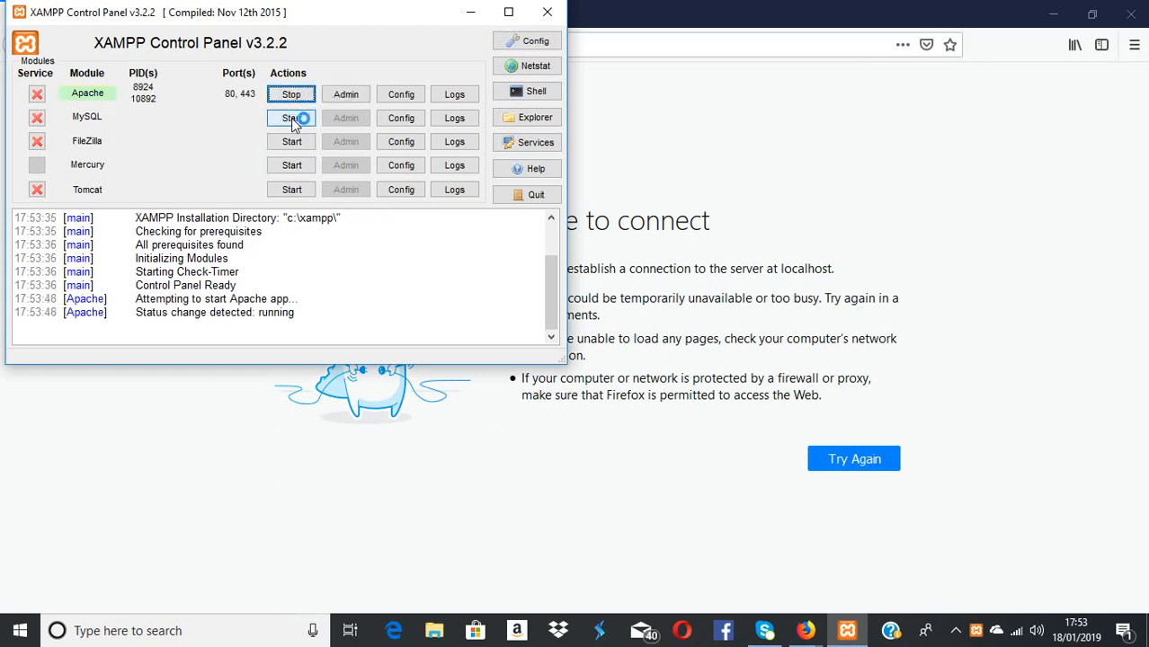
click(292, 121)
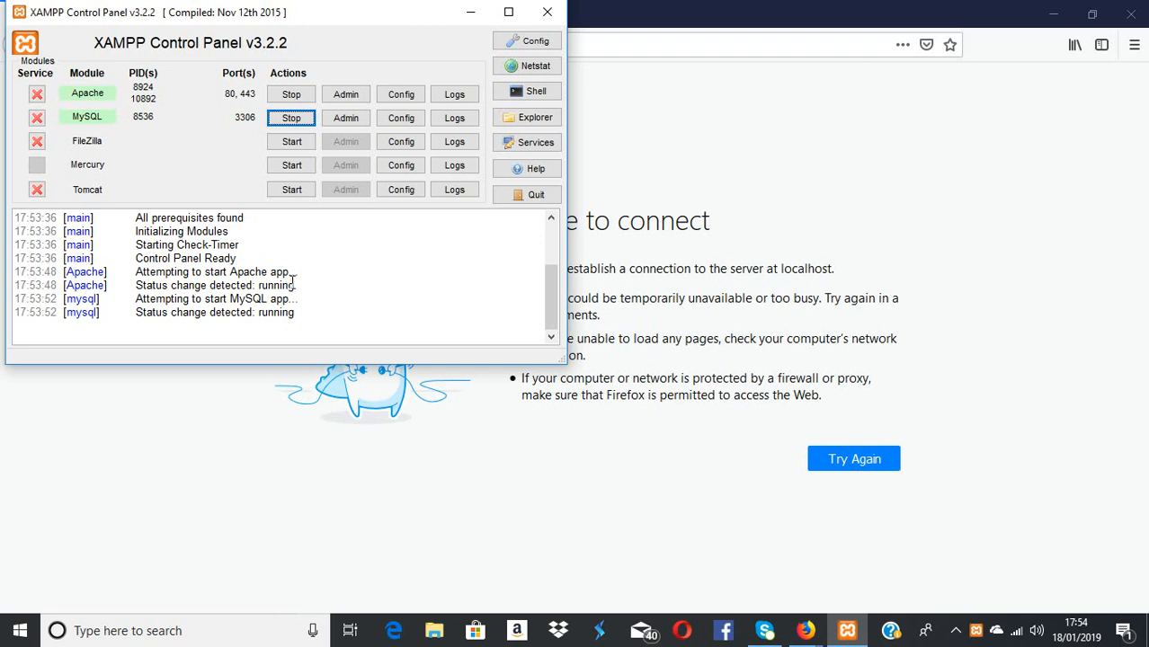
click(469, 13)
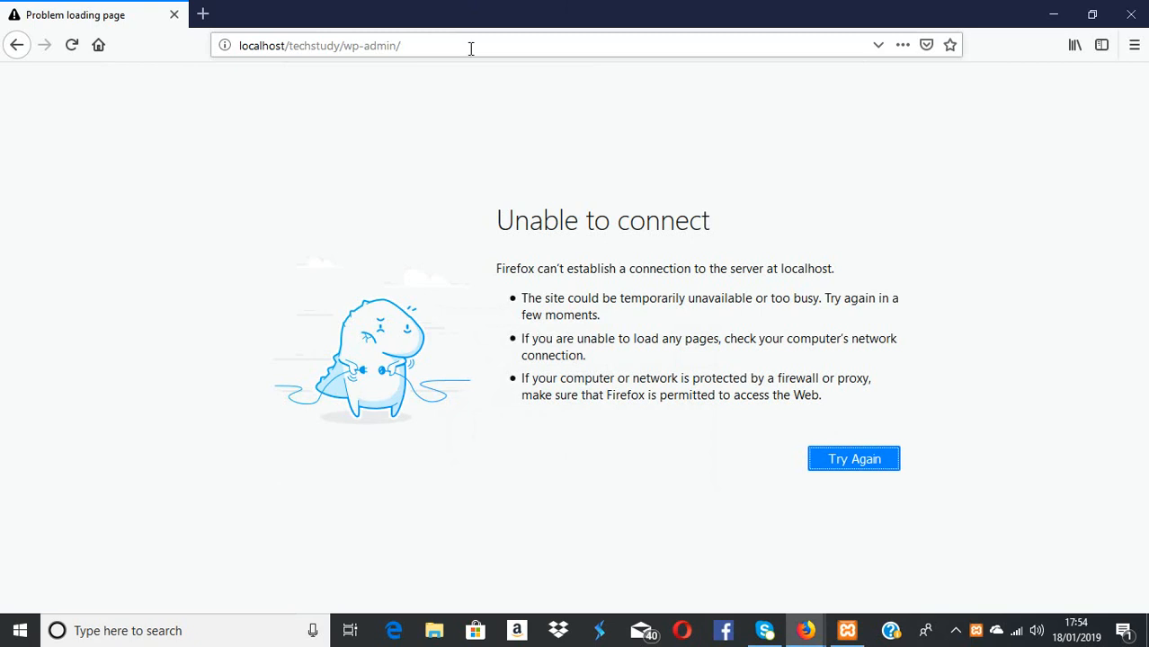
Retry the connection so the TechStudy Site login page loads
click(852, 461)
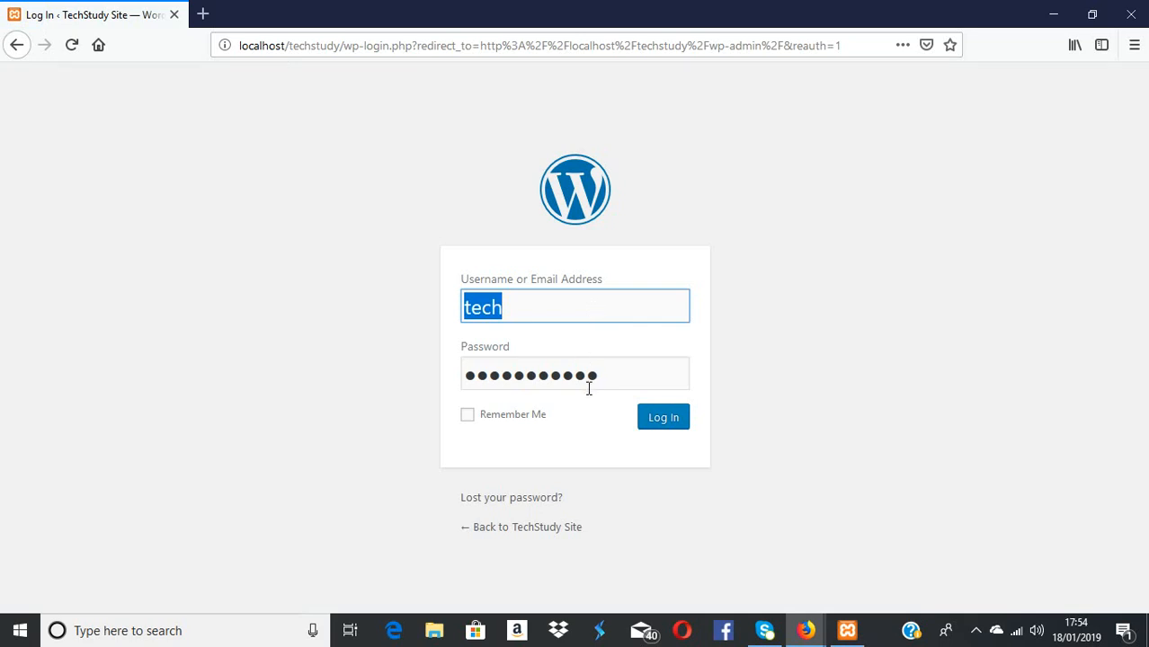
Replace the saved password with the account password and log in to the Dashboard
click(531, 306)
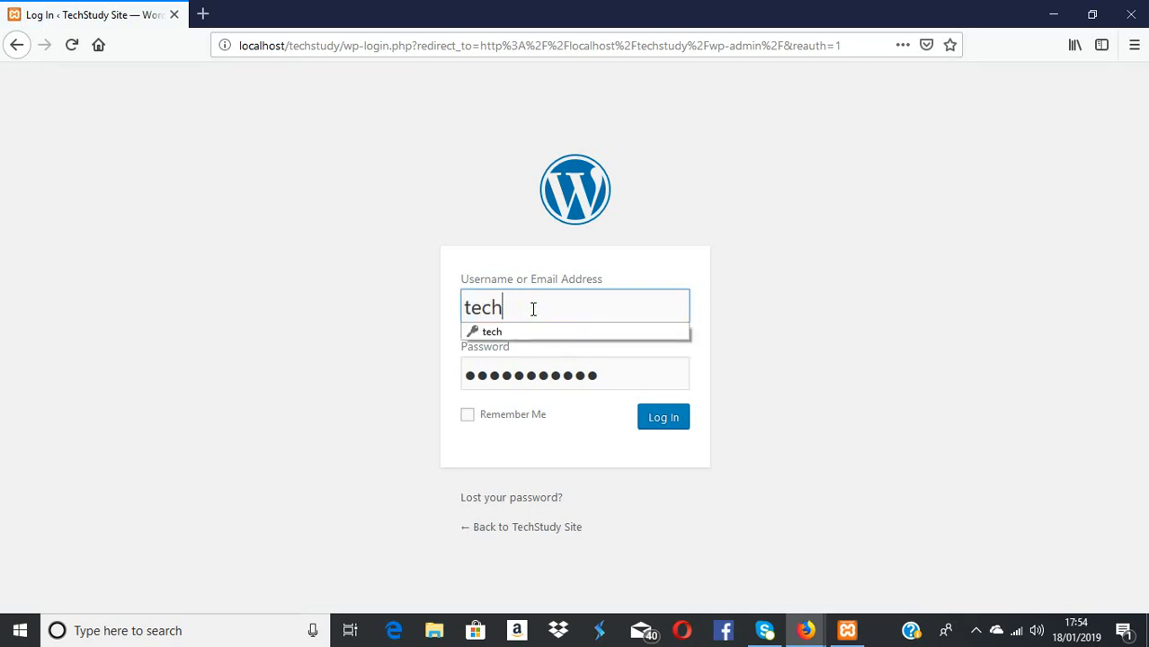
click(611, 375)
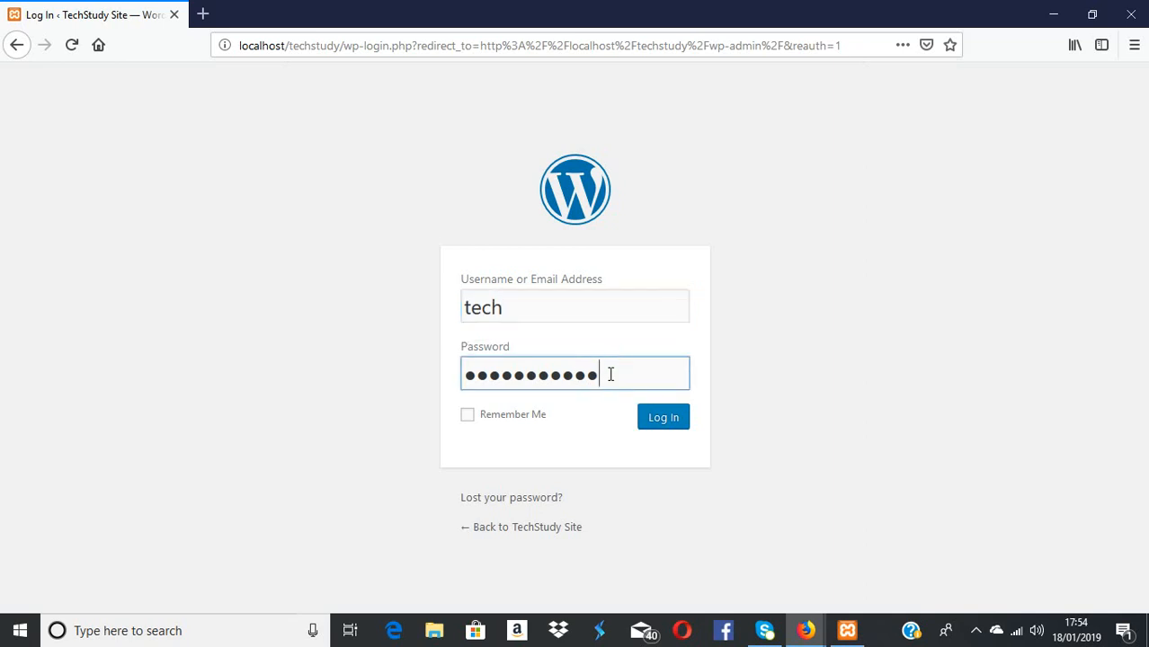
key(BackSpace)
key(BackSpace)
key(BackSpace)
key(BackSpace)
key(BackSpace)
key(BackSpace)
key(BackSpace)
key(BackSpace)
key(BackSpace)
key(BackSpace)
key(BackSpace)
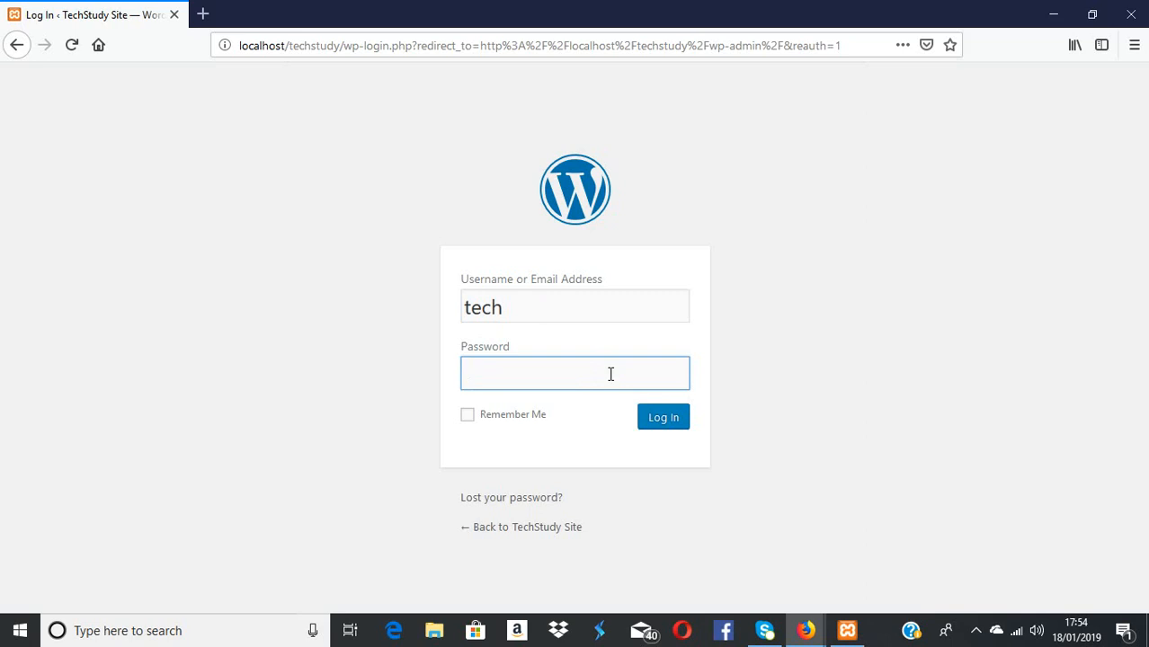
text(***********)
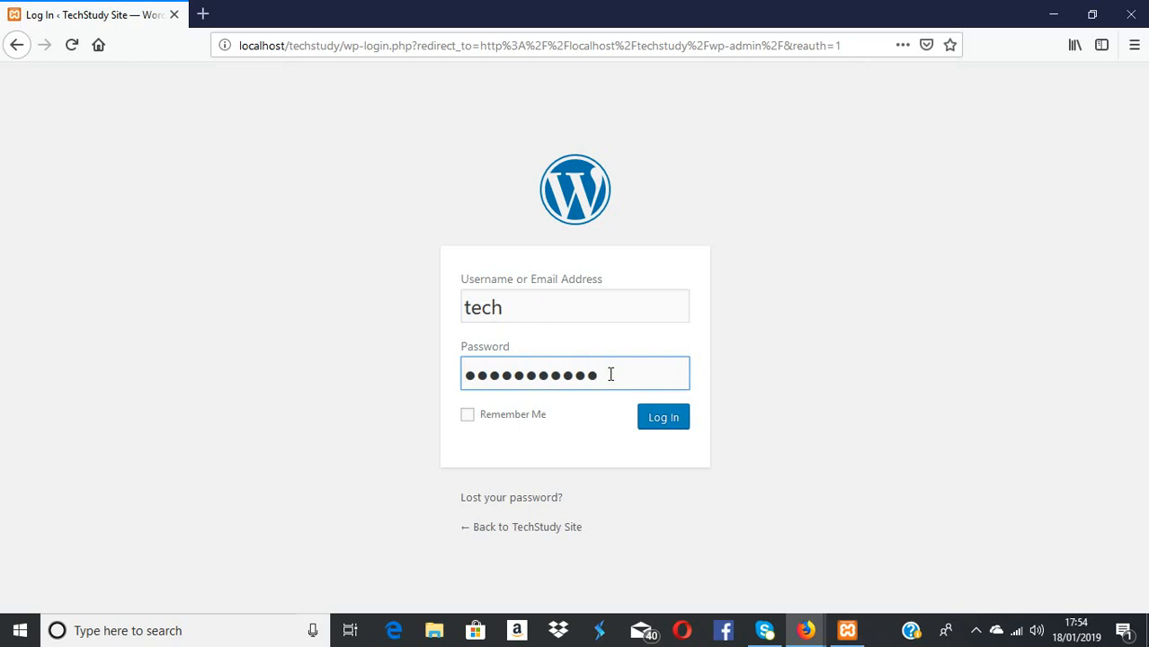
click(663, 428)
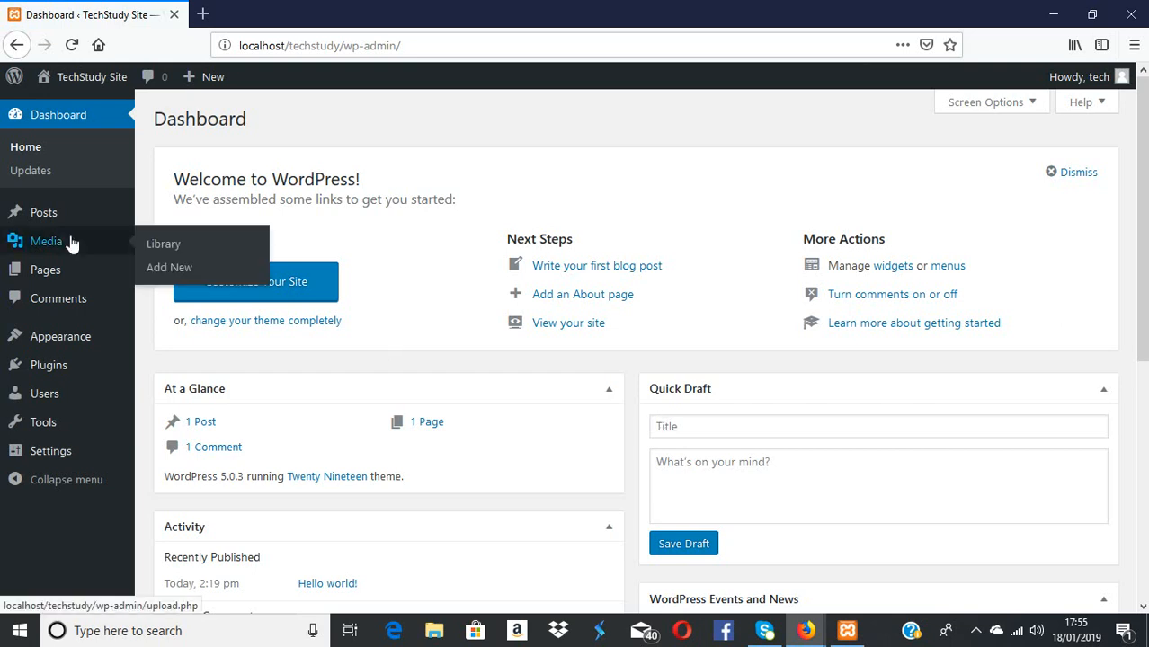
Open Settings > General from the admin sidebar's Settings flyout
mouse_move(69, 385)
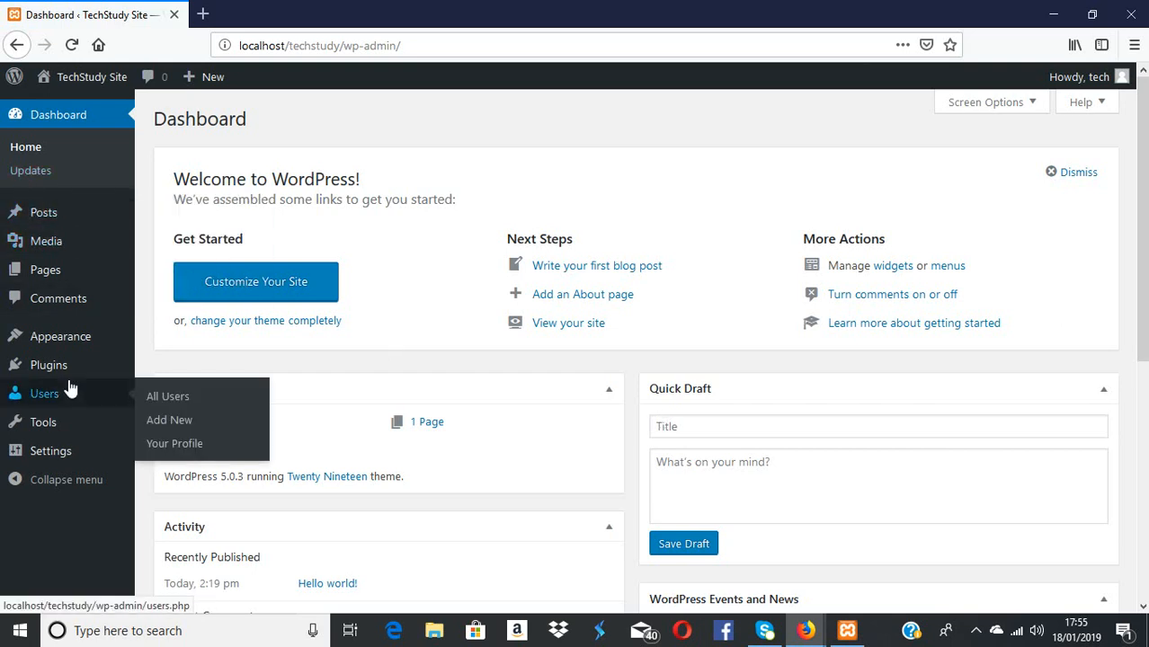
mouse_move(47, 453)
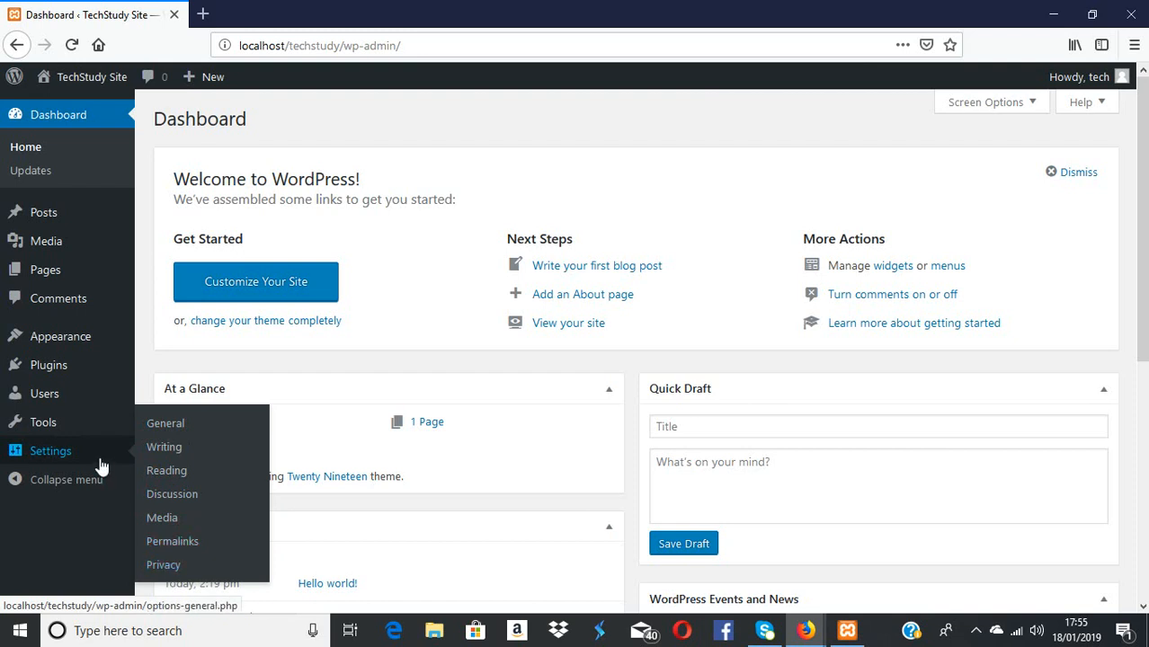
click(166, 428)
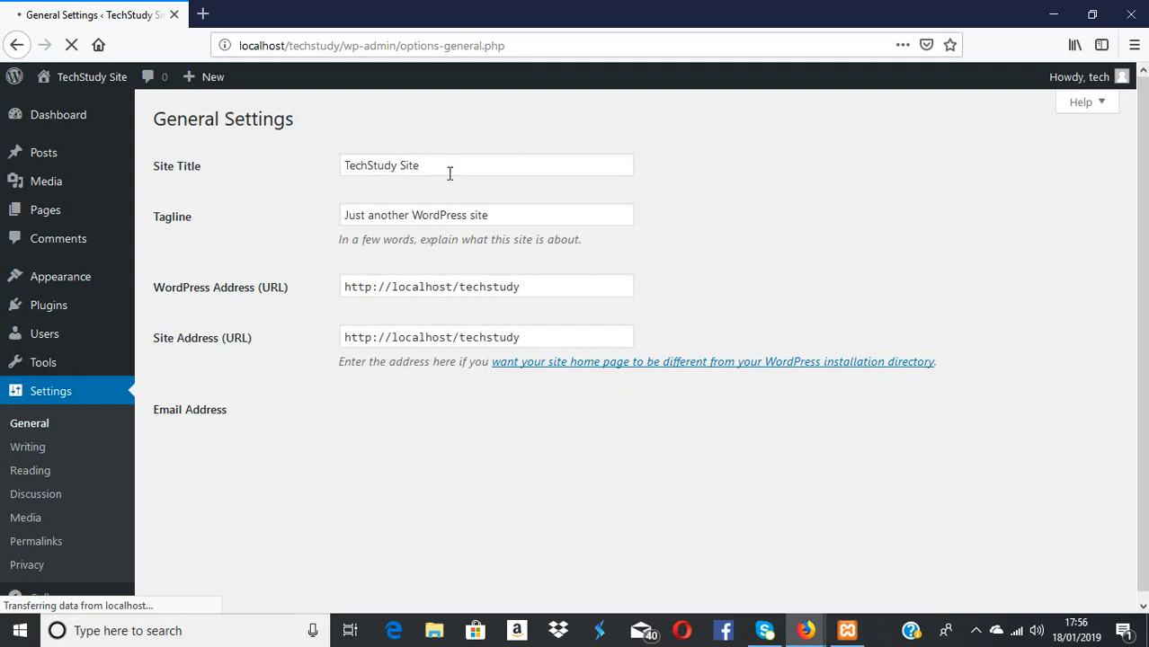
click(458, 204)
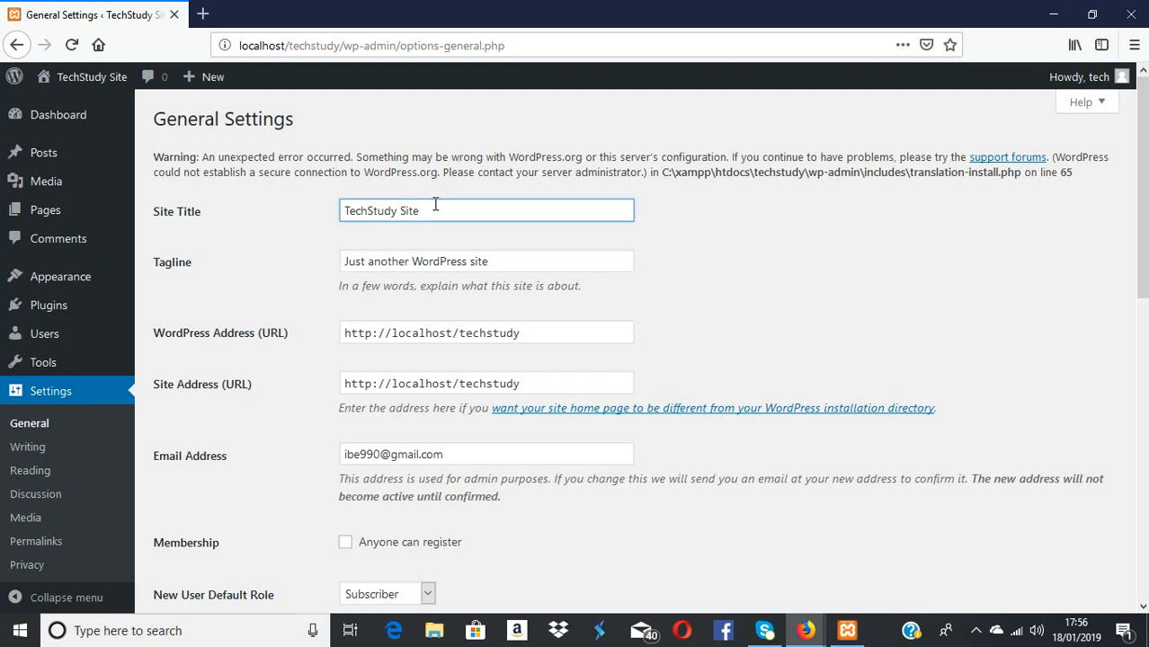
Change the Tagline to 'techstudy tutorial site', correcting the mistyped ending
click(478, 286)
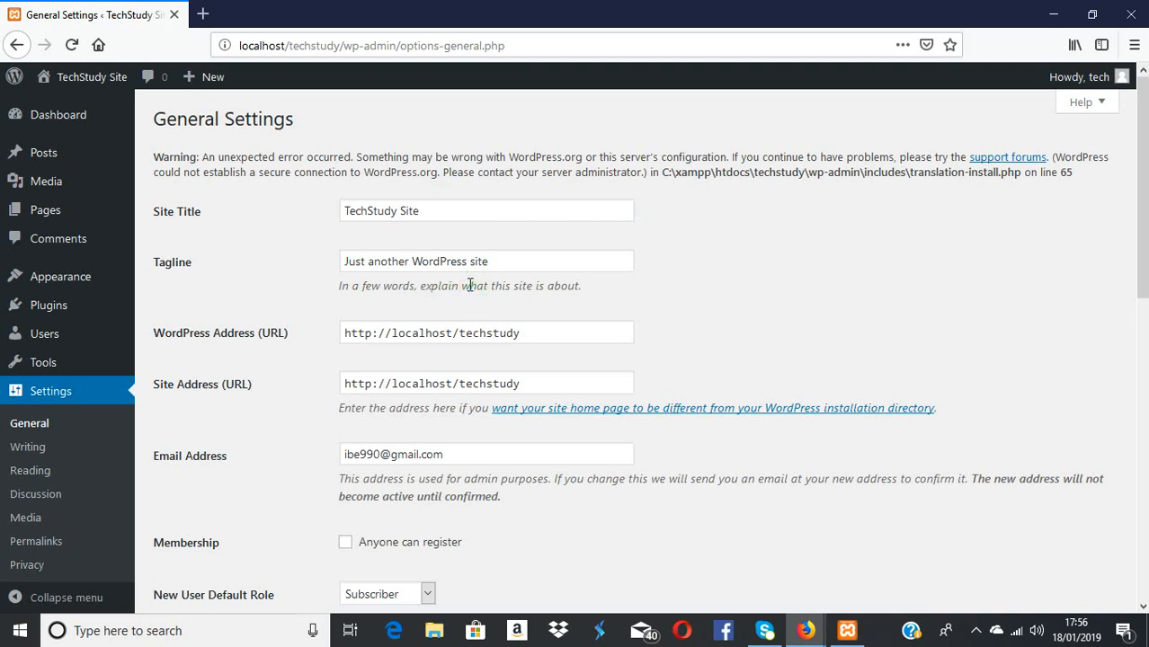
click(492, 259)
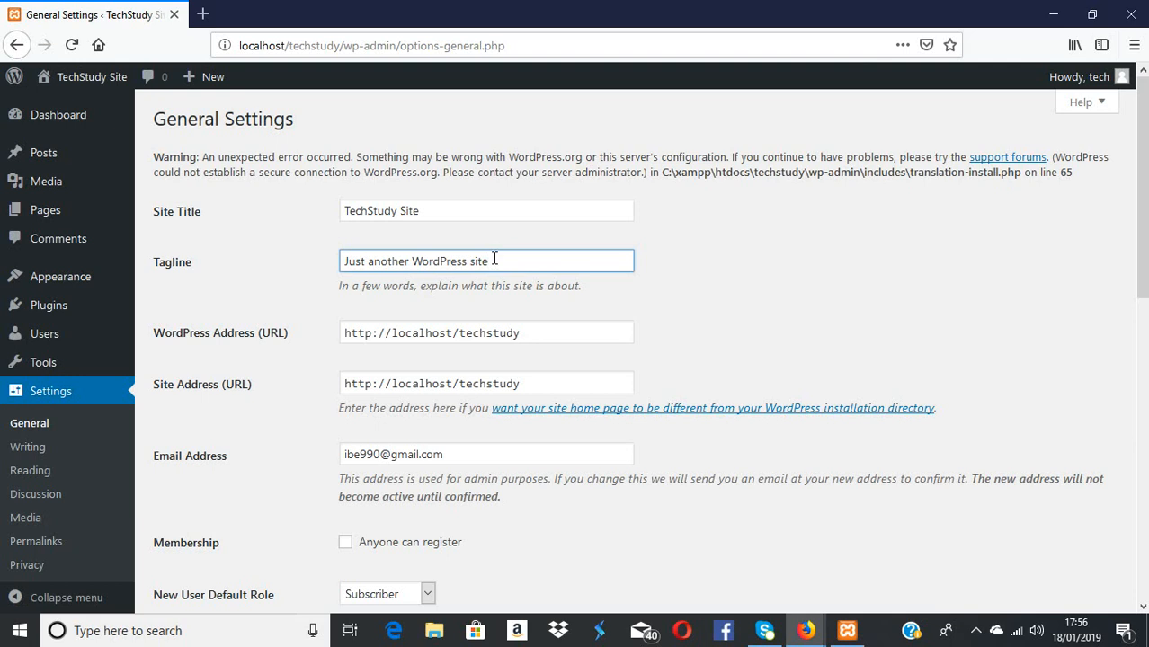
key(BackSpace)
key(BackSpace)
key(BackSpace)
key(BackSpace)
key(BackSpace)
key(BackSpace)
key(BackSpace)
key(BackSpace)
key(BackSpace)
key(BackSpace)
key(BackSpace)
key(BackSpace)
key(BackSpace)
key(BackSpace)
key(BackSpace)
key(BackSpace)
key(BackSpace)
key(BackSpace)
key(BackSpace)
key(BackSpace)
key(BackSpace)
key(BackSpace)
key(BackSpace)
key(BackSpace)
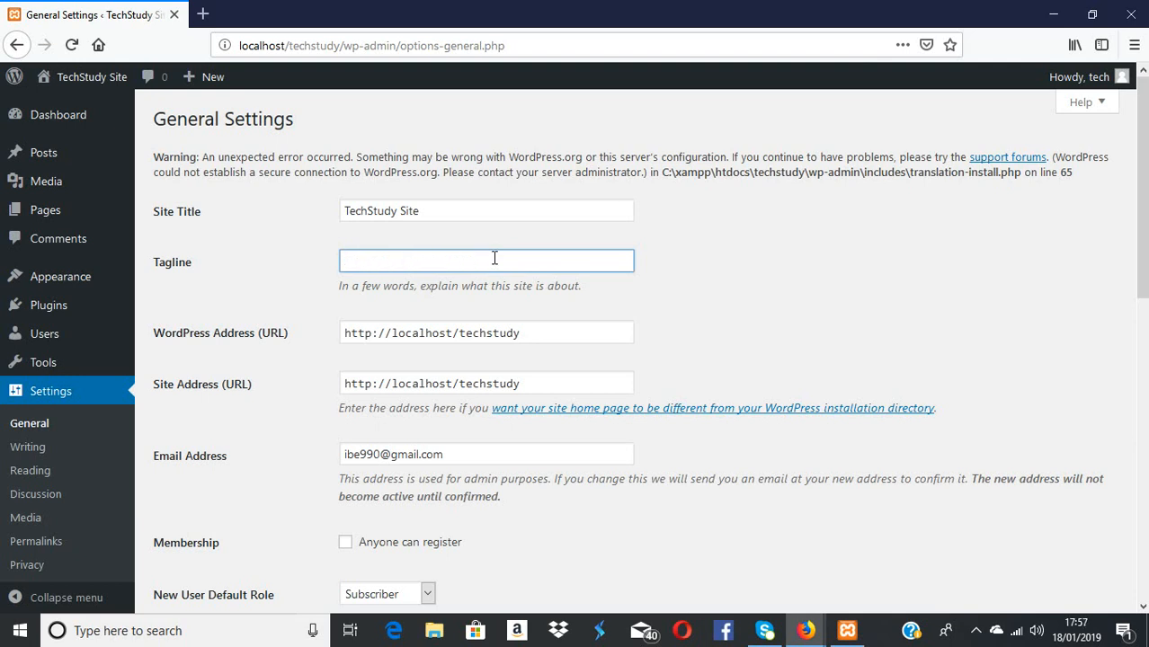
text(techstudy tutorial s)
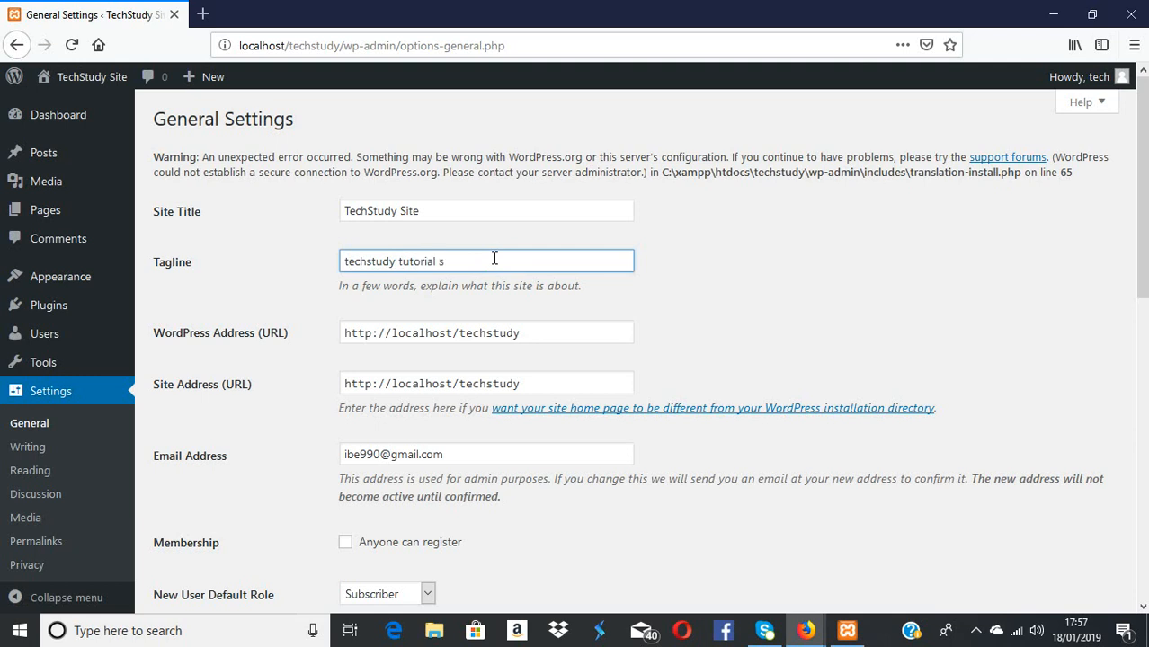
text(ite)
click(344, 334)
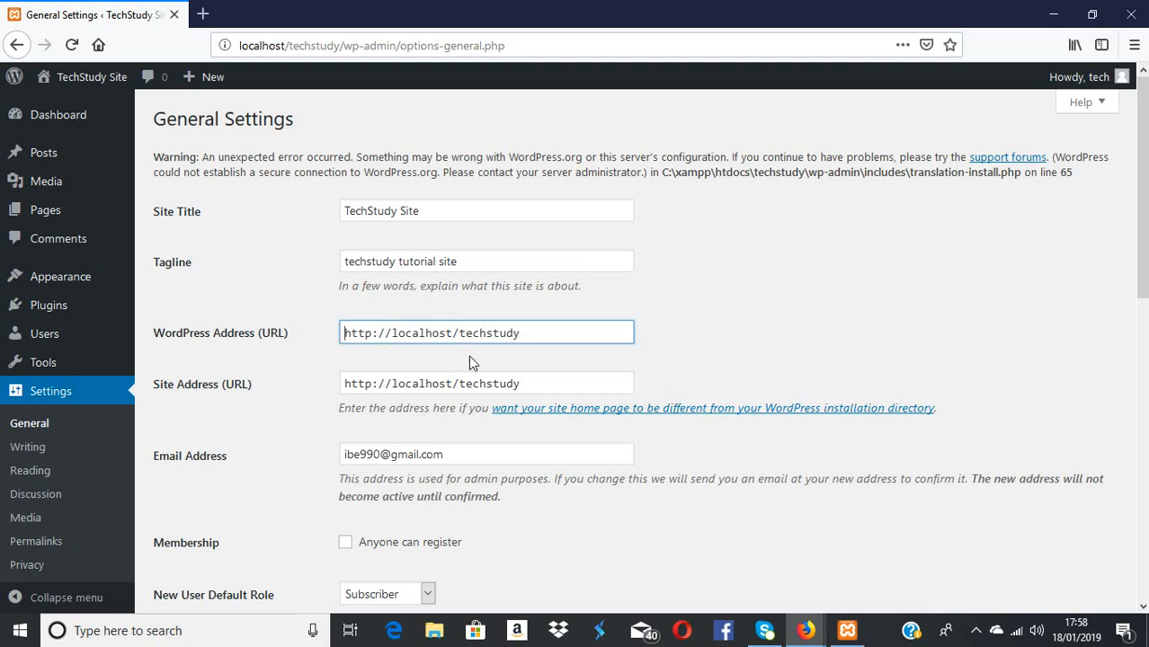
click(479, 386)
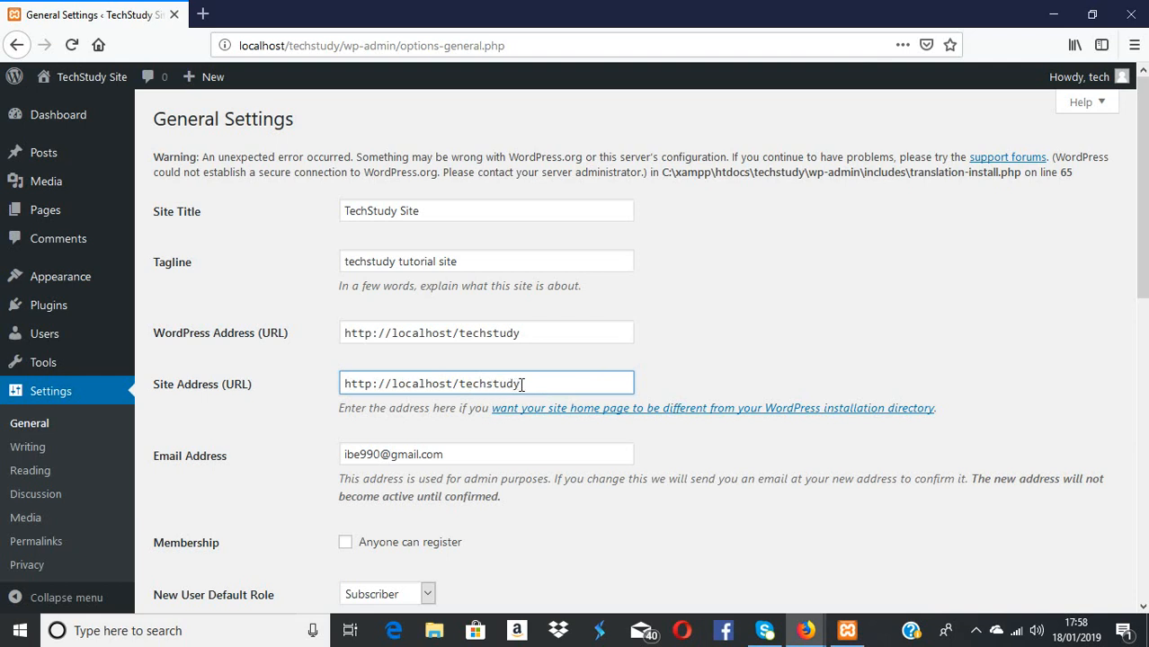
click(460, 463)
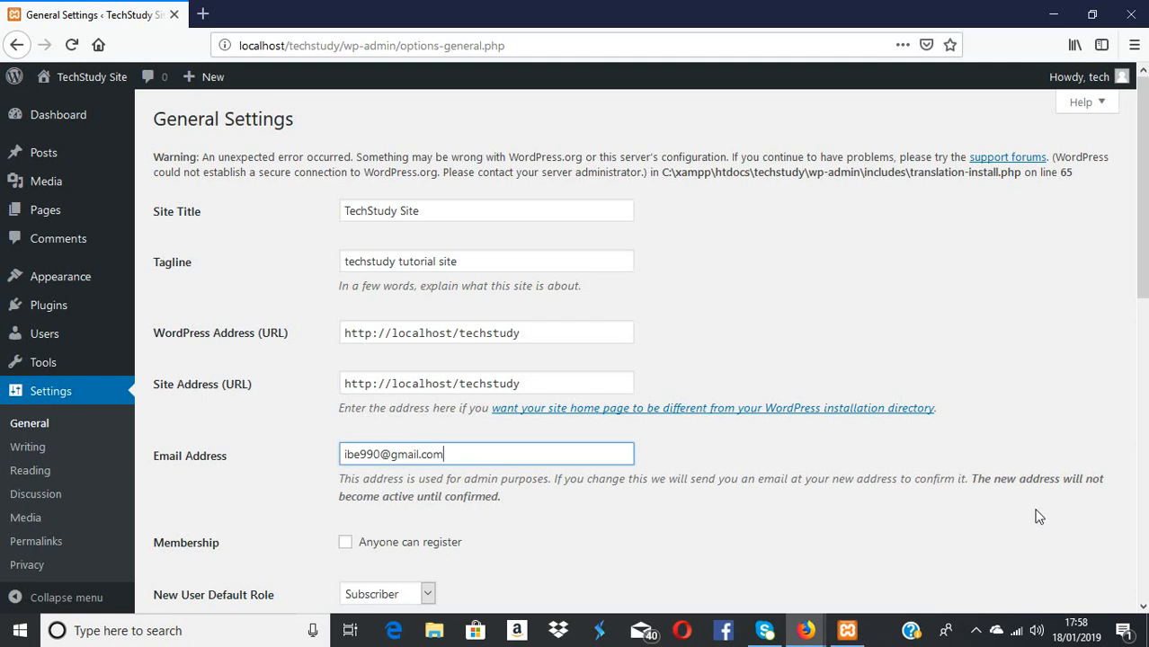
Scroll to New User Default Role and expand its dropdown, currently set to Subscriber
scroll(1039, 517, down, 3)
scroll(1039, 517, down, 2)
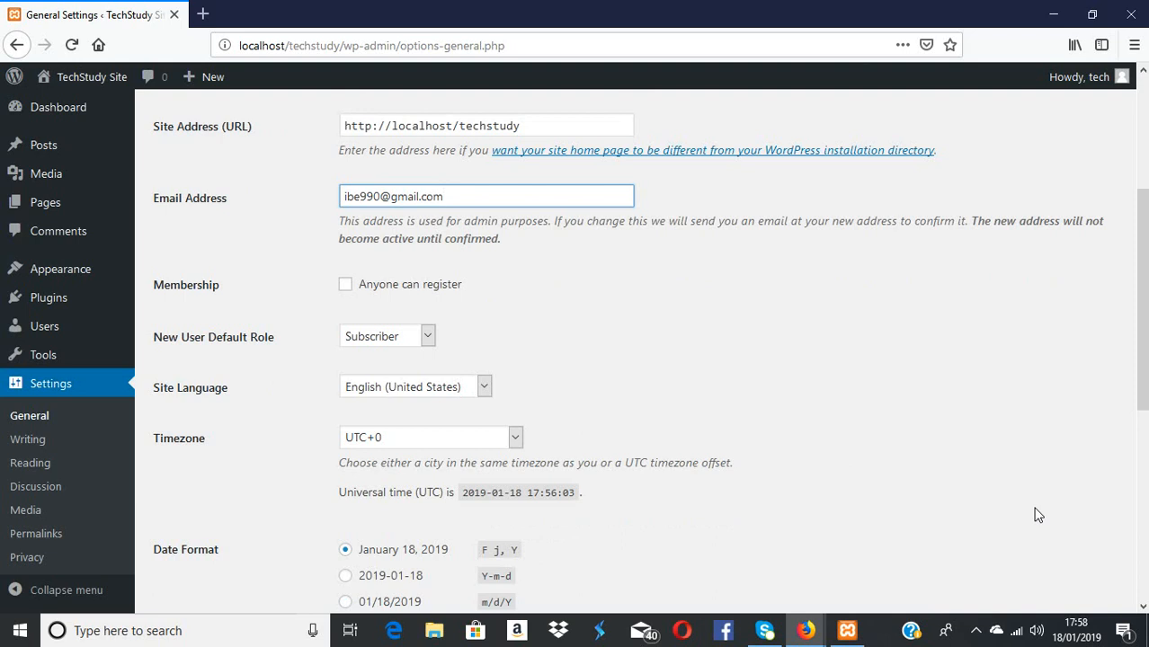
scroll(1035, 514, down, 2)
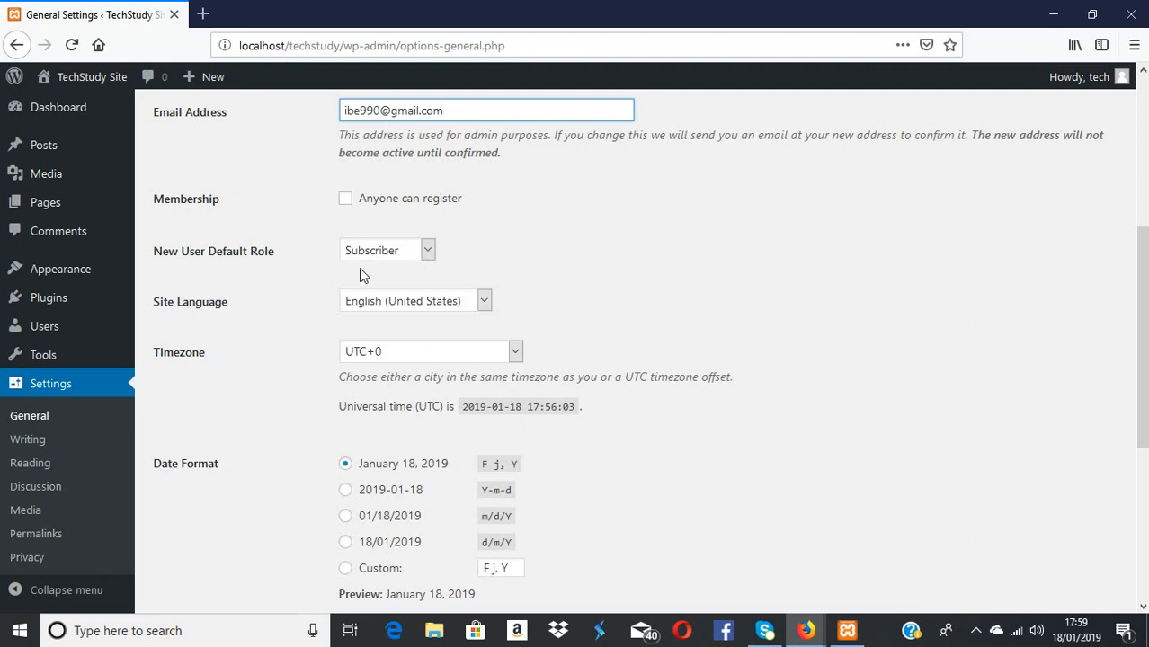
click(429, 253)
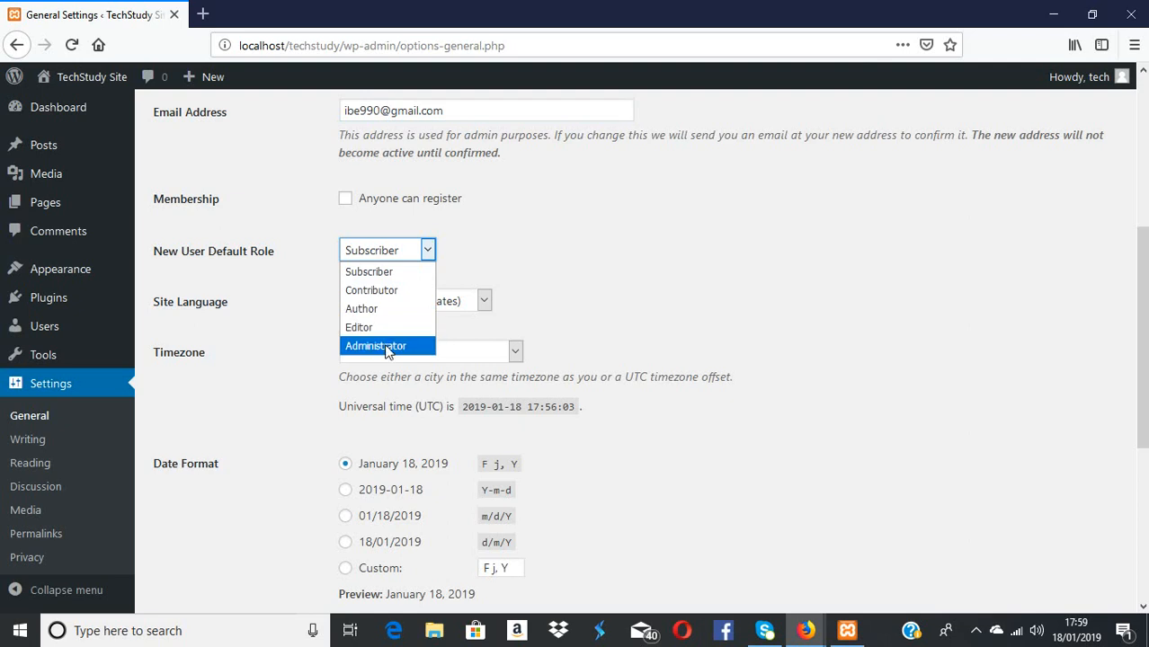
click(429, 251)
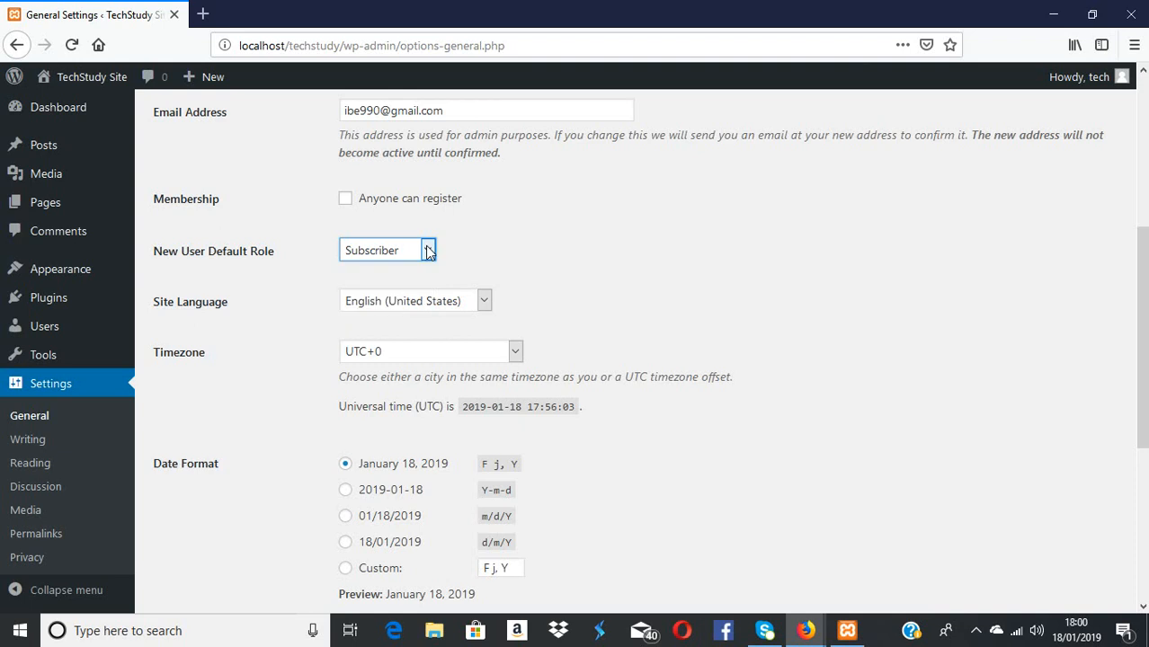
click(486, 302)
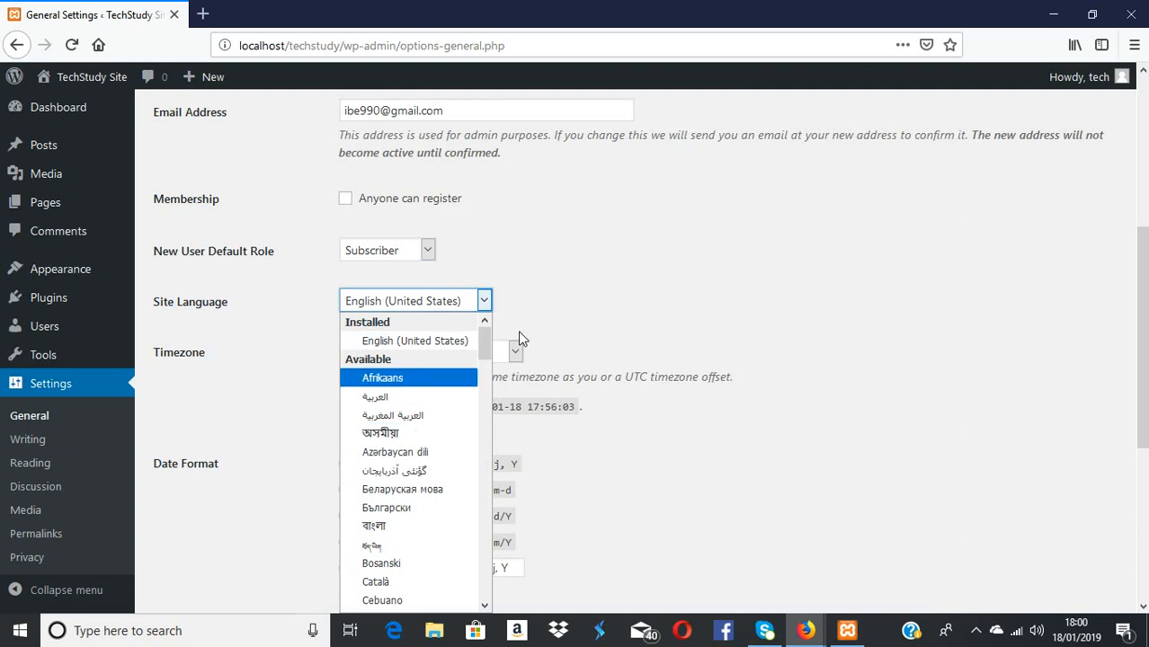
click(487, 304)
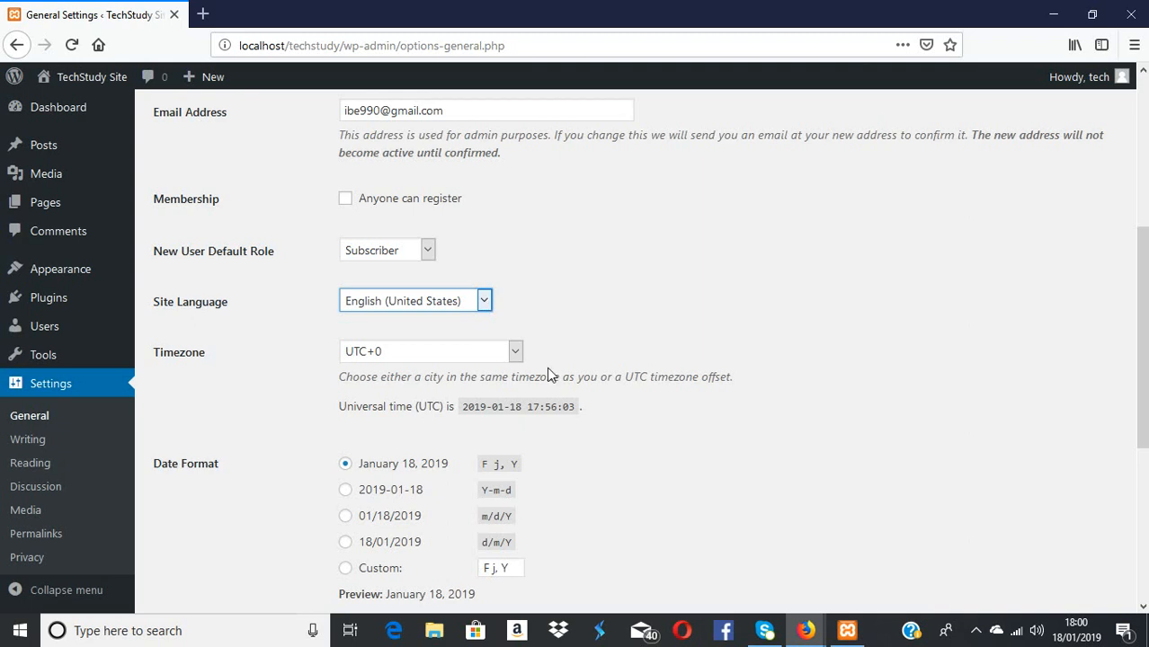
scroll(548, 368, down, 3)
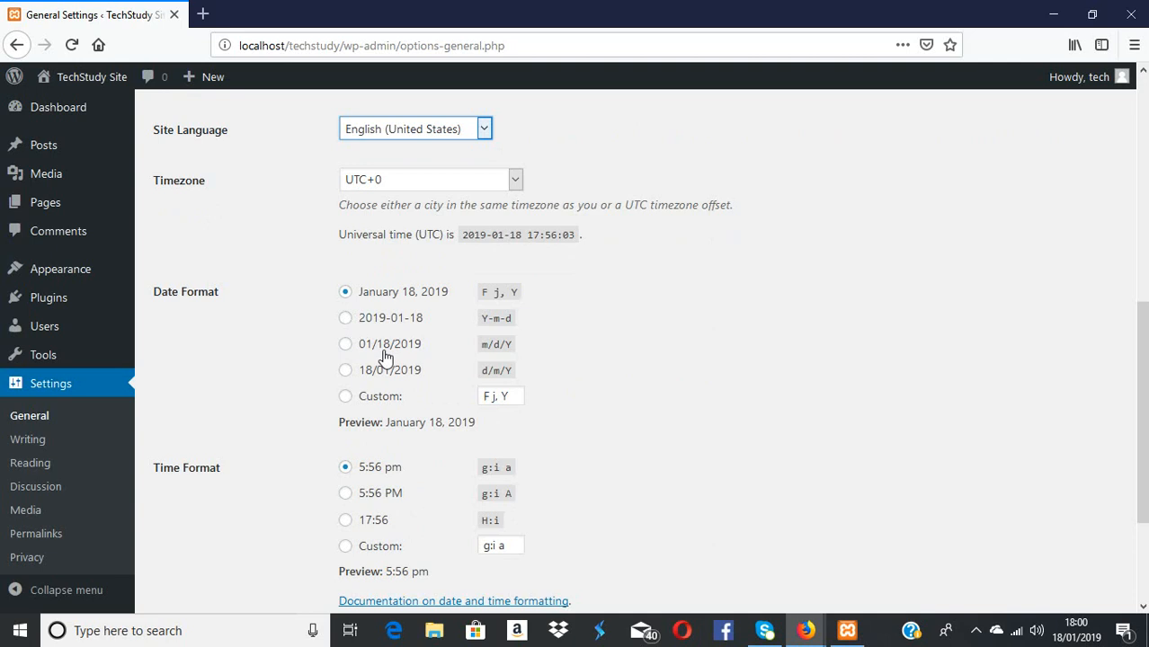
scroll(384, 357, down, 3)
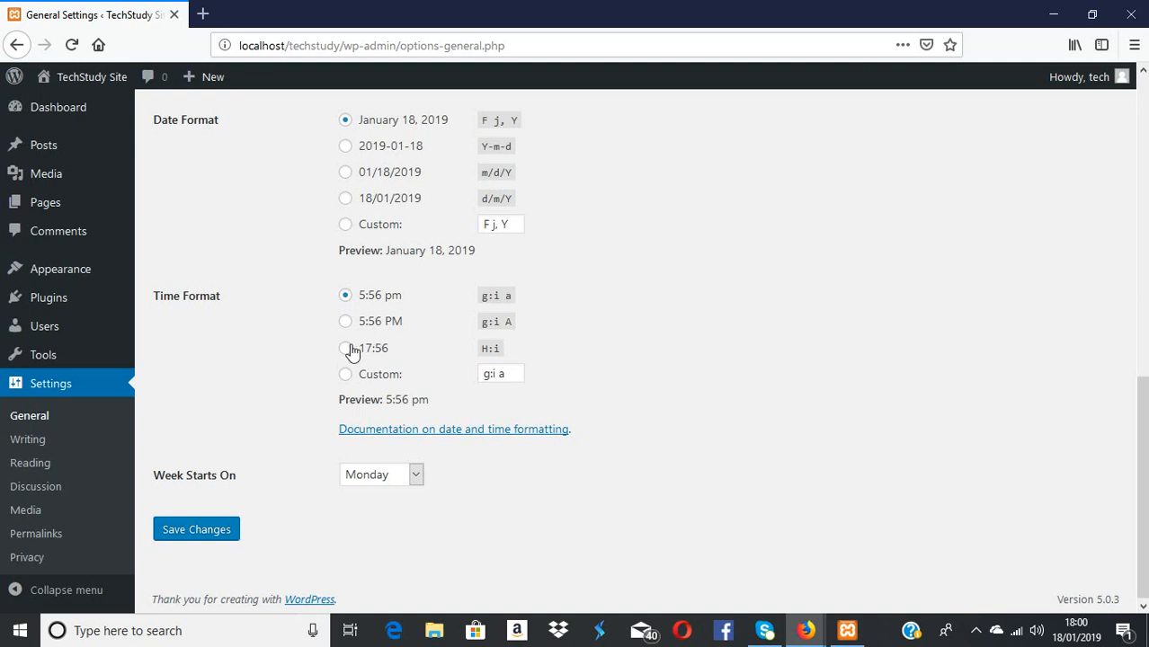
scroll(352, 352, down, 1)
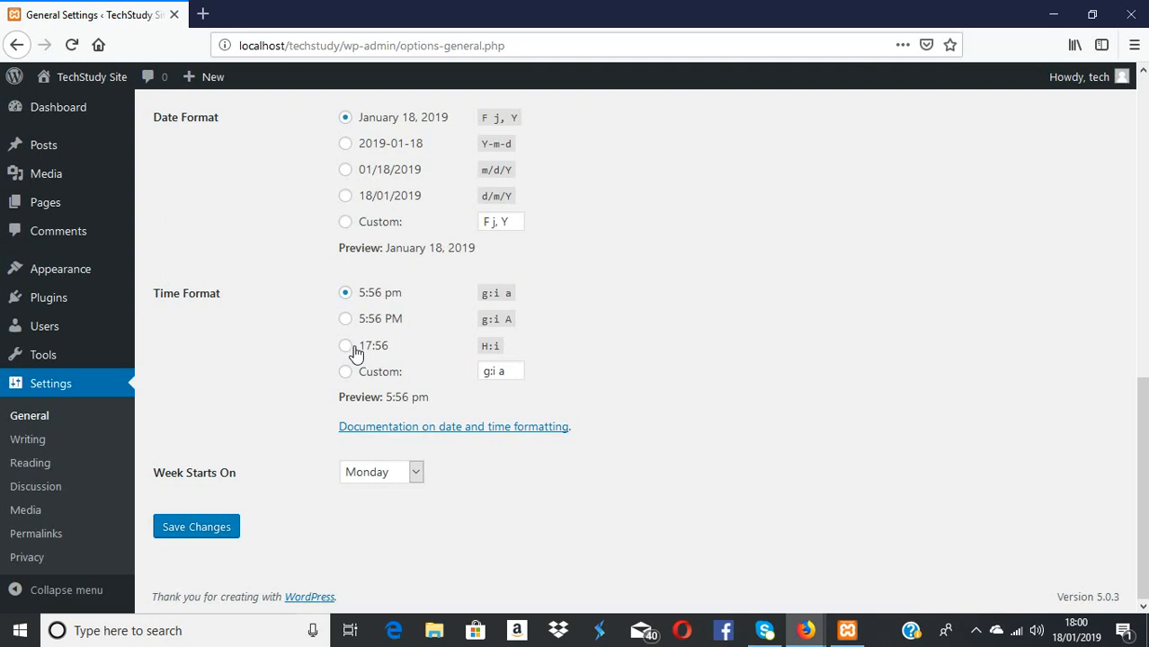
Save General Settings so the 'techstudy tutorial site' tagline is confirmed saved
click(187, 531)
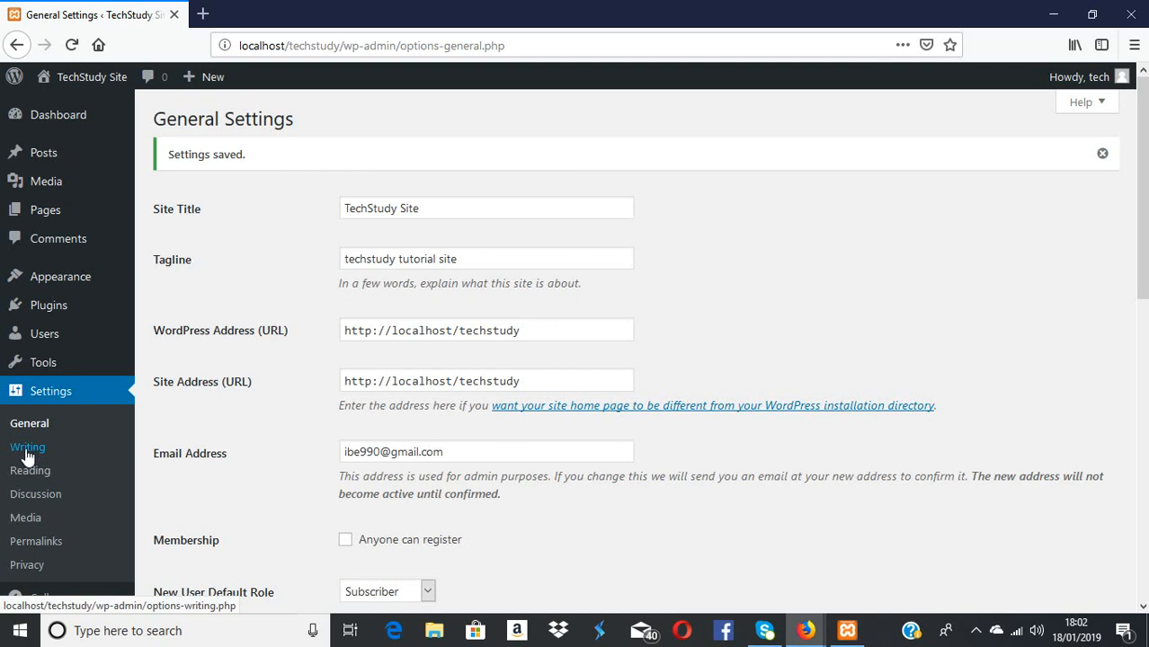
On Writing Settings, keep Uncategorized as default post category and expand Default Post Format
click(26, 451)
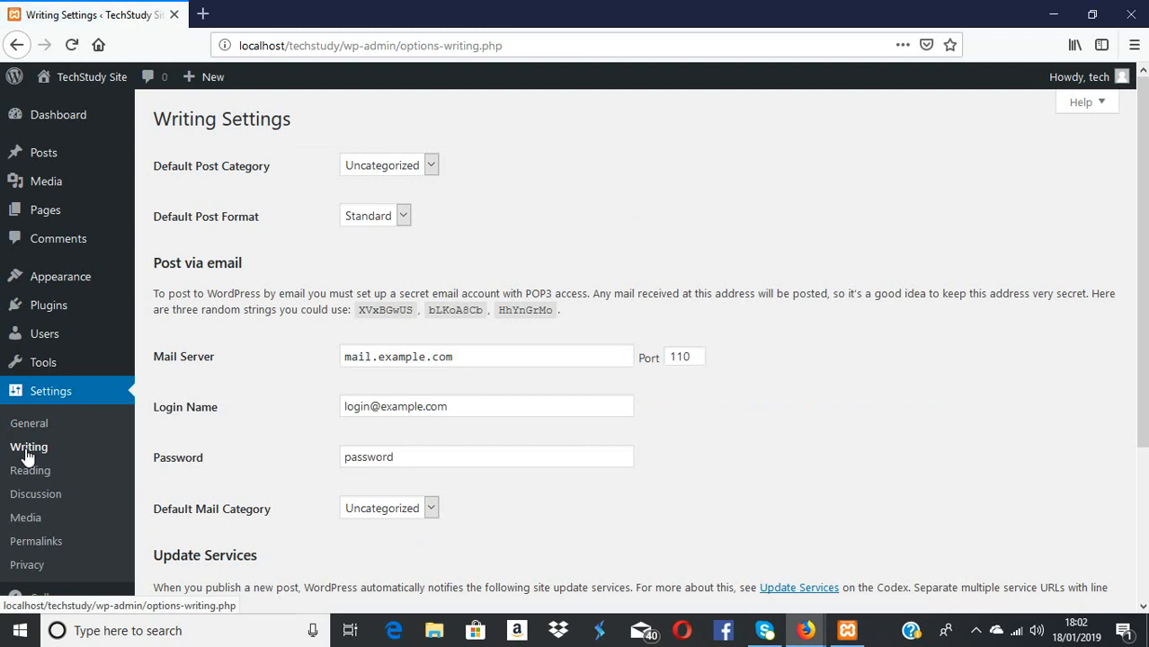
click(432, 169)
click(421, 184)
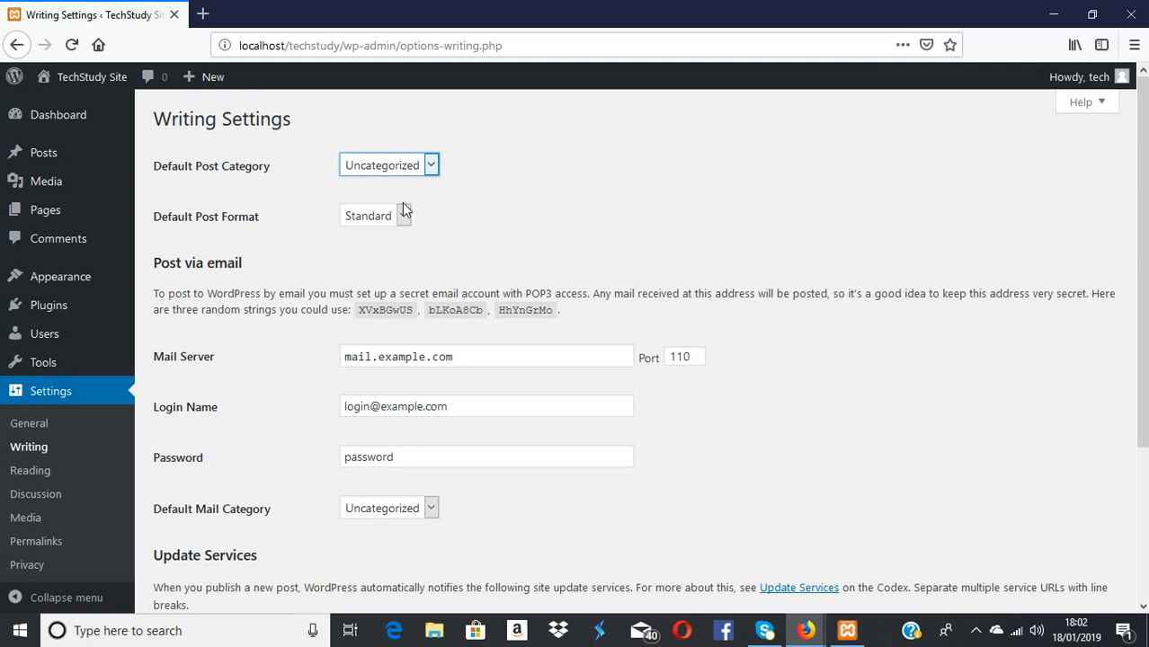
click(404, 217)
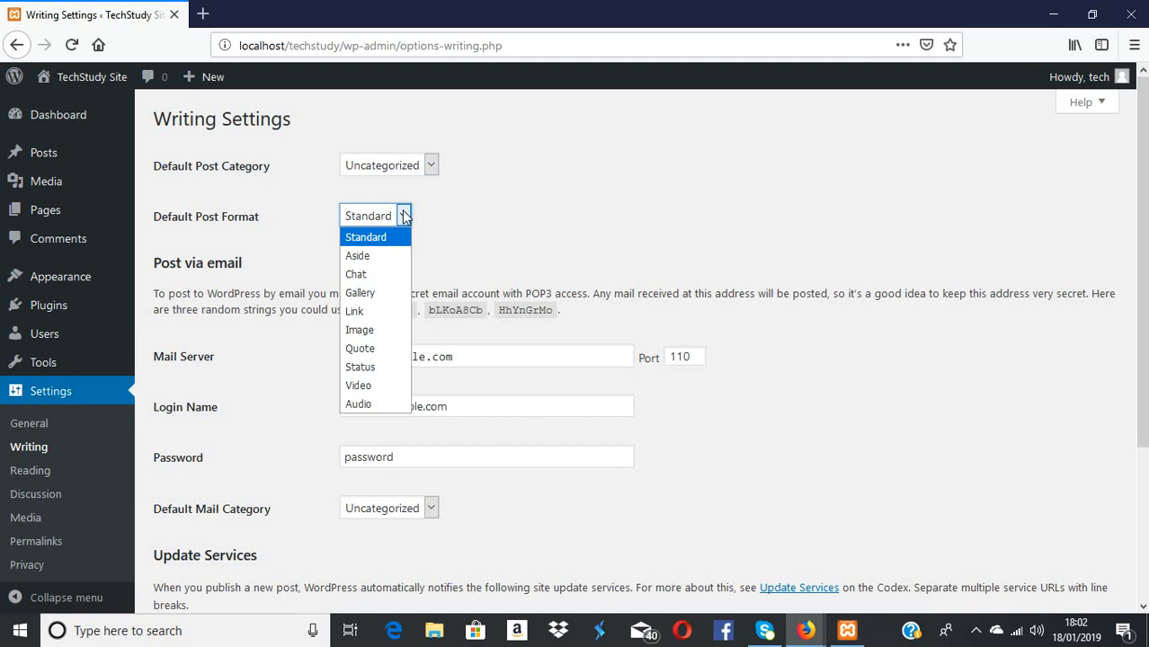
Close the Default Post Format list, leaving Standard selected
click(403, 216)
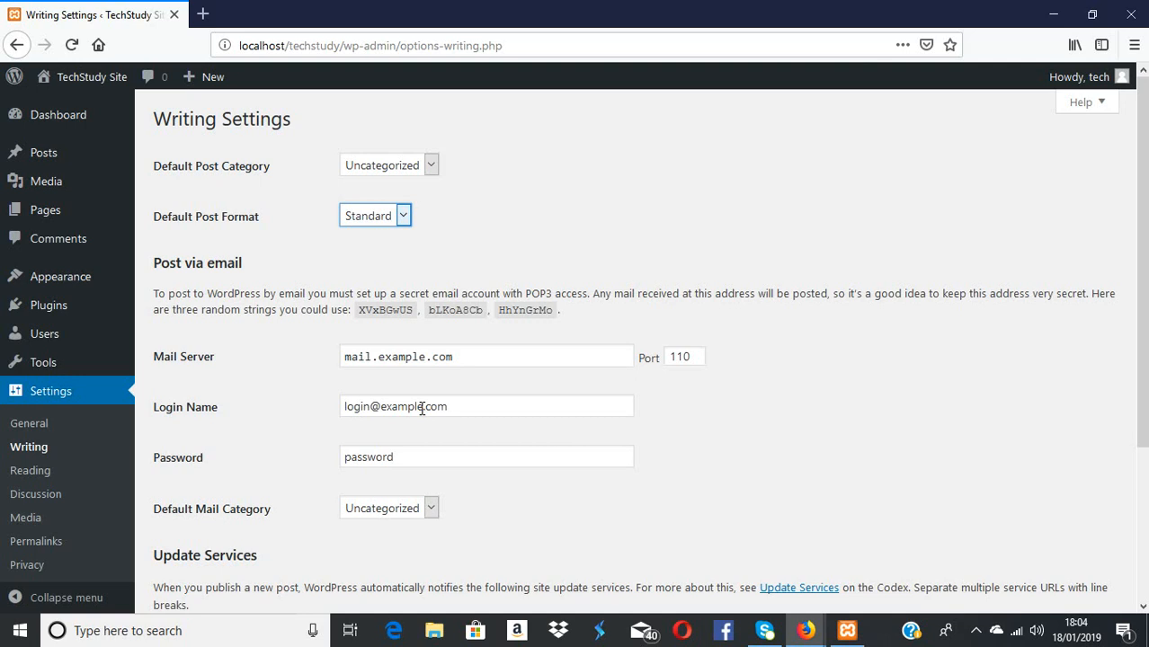
scroll(422, 408, down, 2)
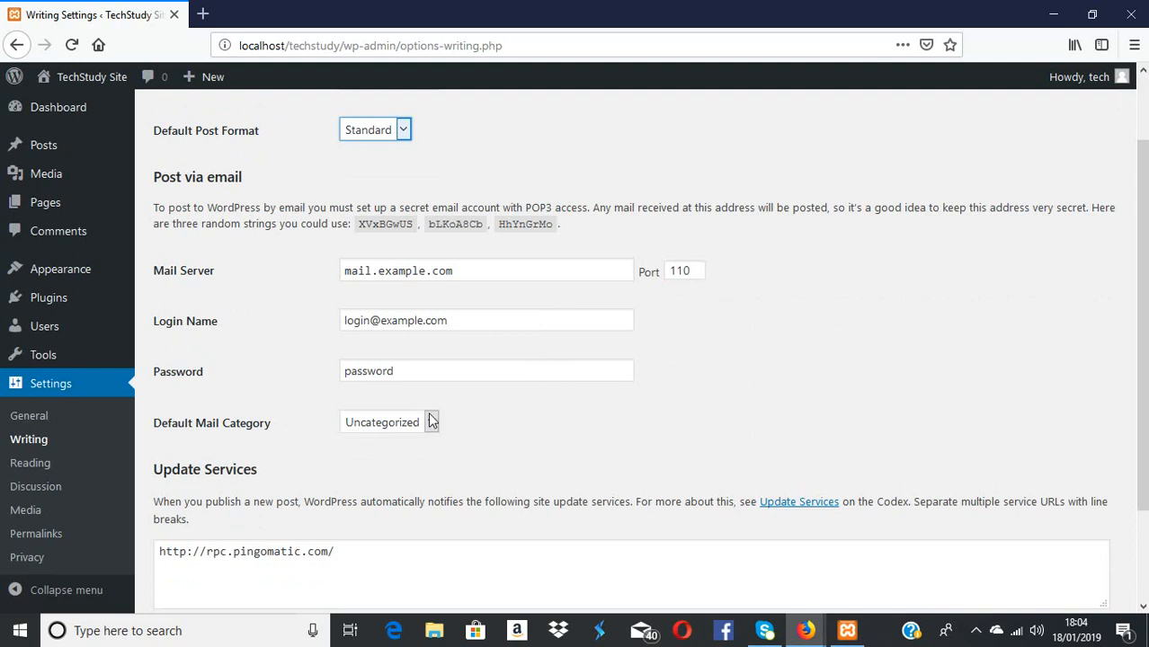
scroll(431, 421, down, 2)
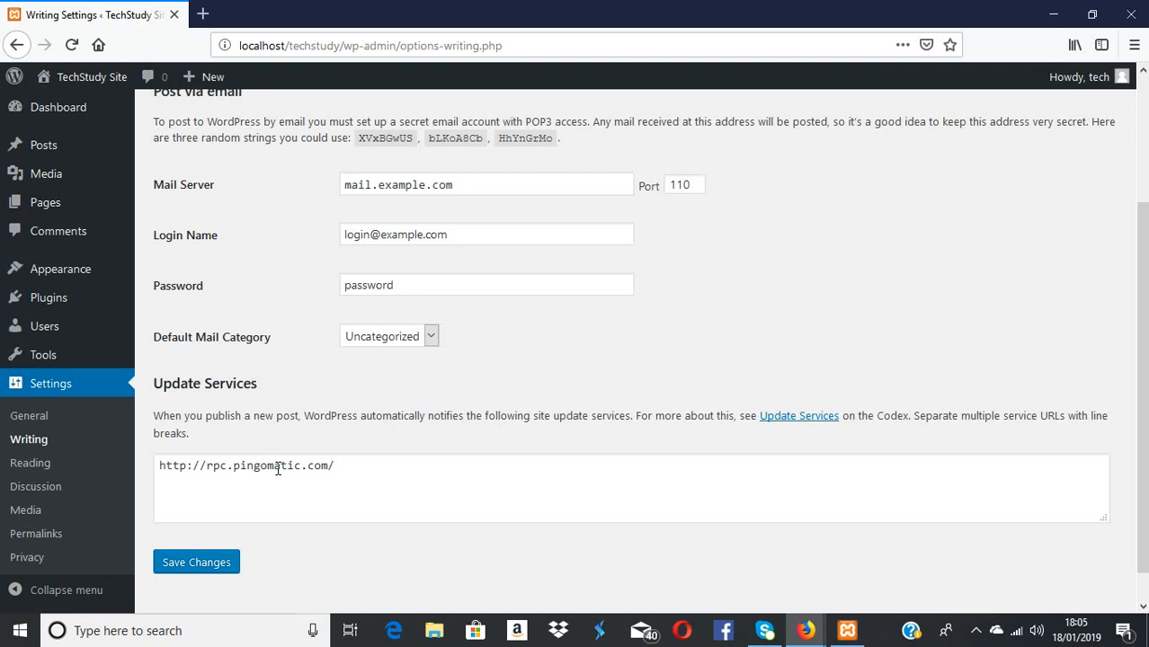
scroll(278, 467, down, 1)
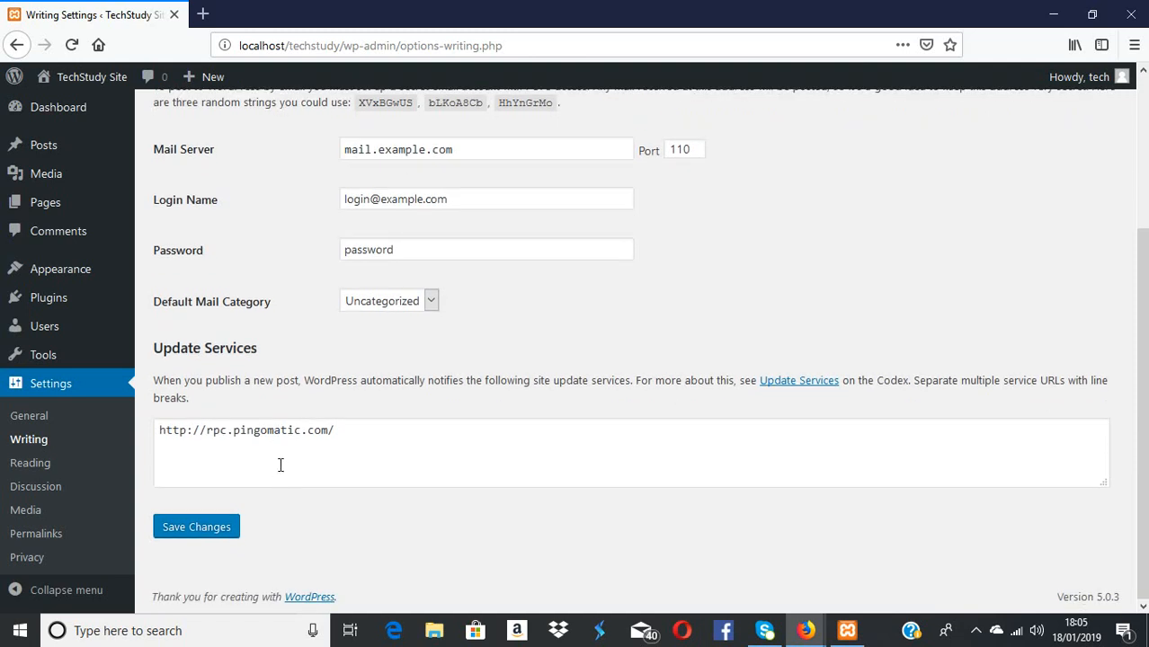
Save the Writing Settings with Default Post Format still Standard
click(196, 531)
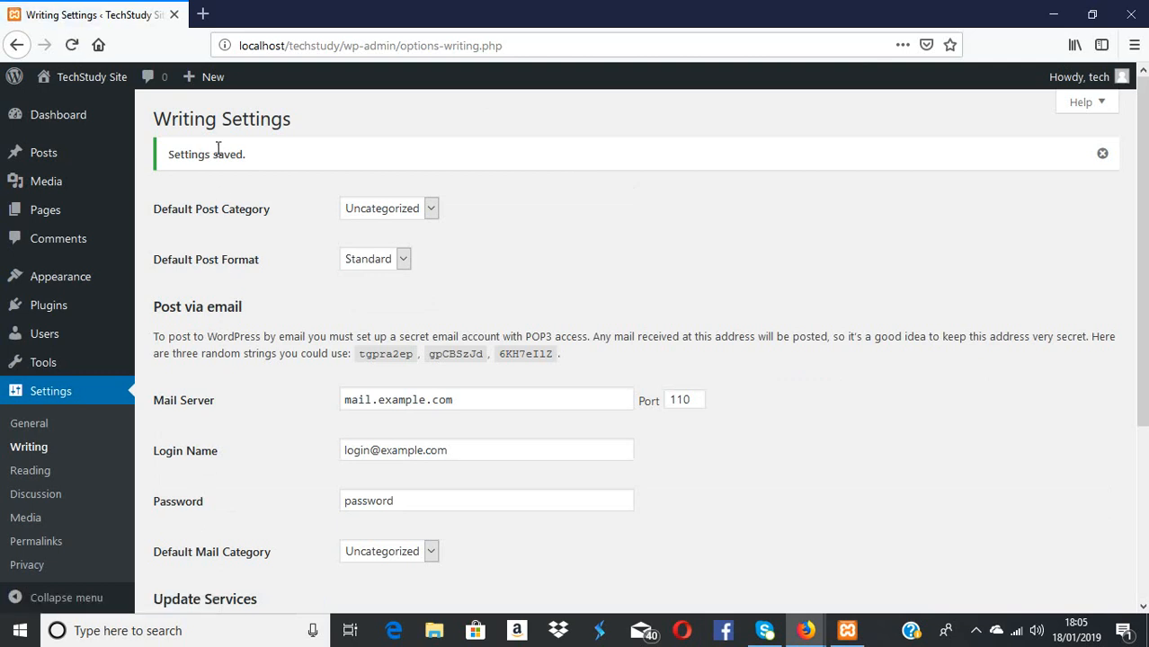
In Reading Settings, try A static page and its Homepage list, then reselect Your latest posts
click(31, 472)
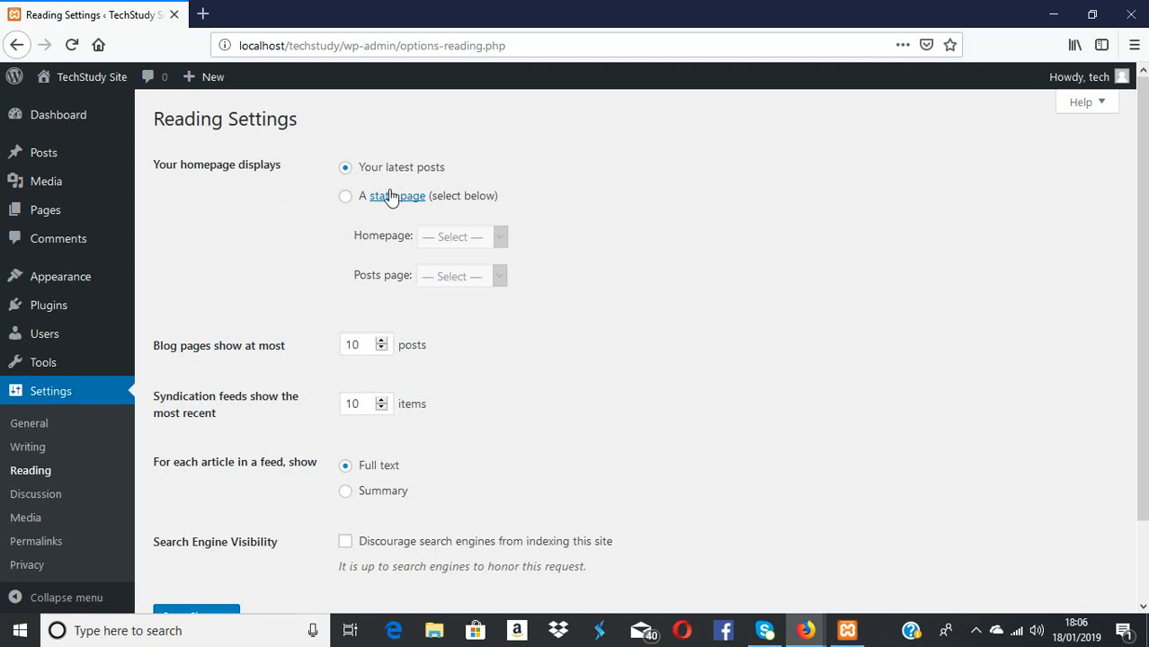
click(346, 200)
click(502, 245)
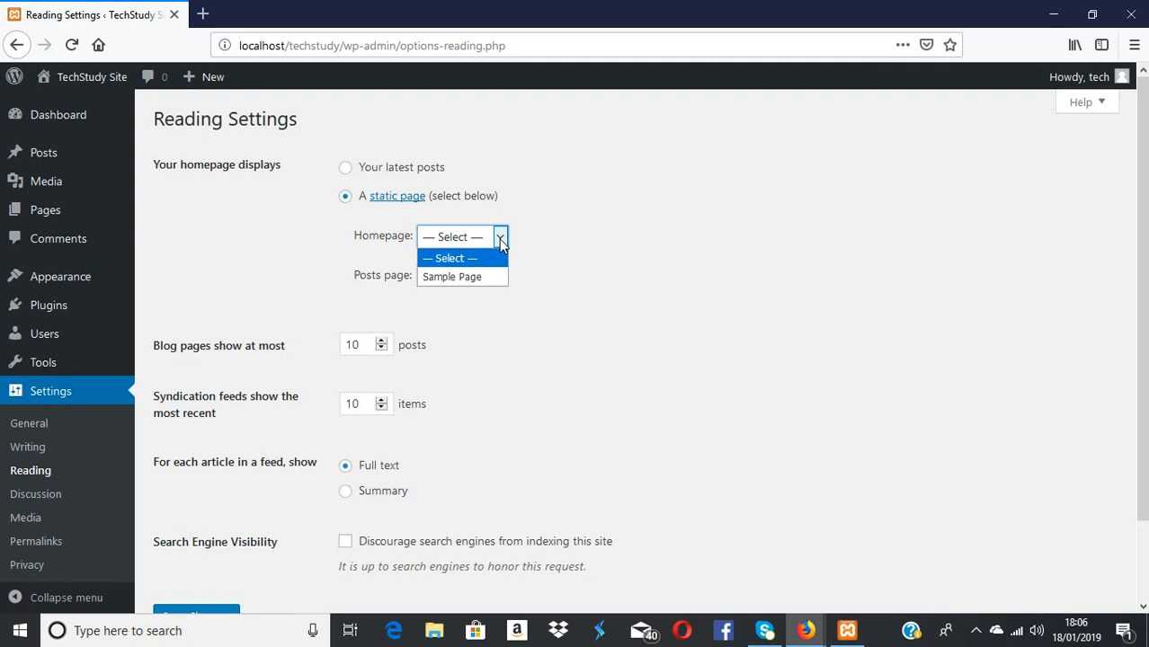
click(502, 245)
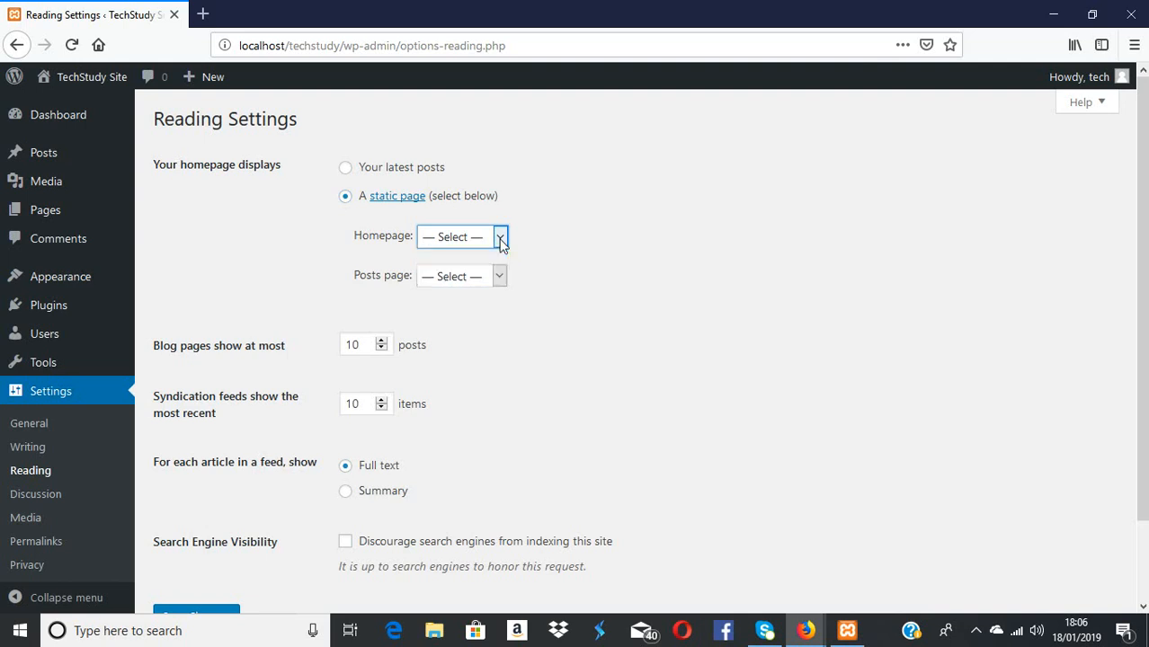
click(346, 171)
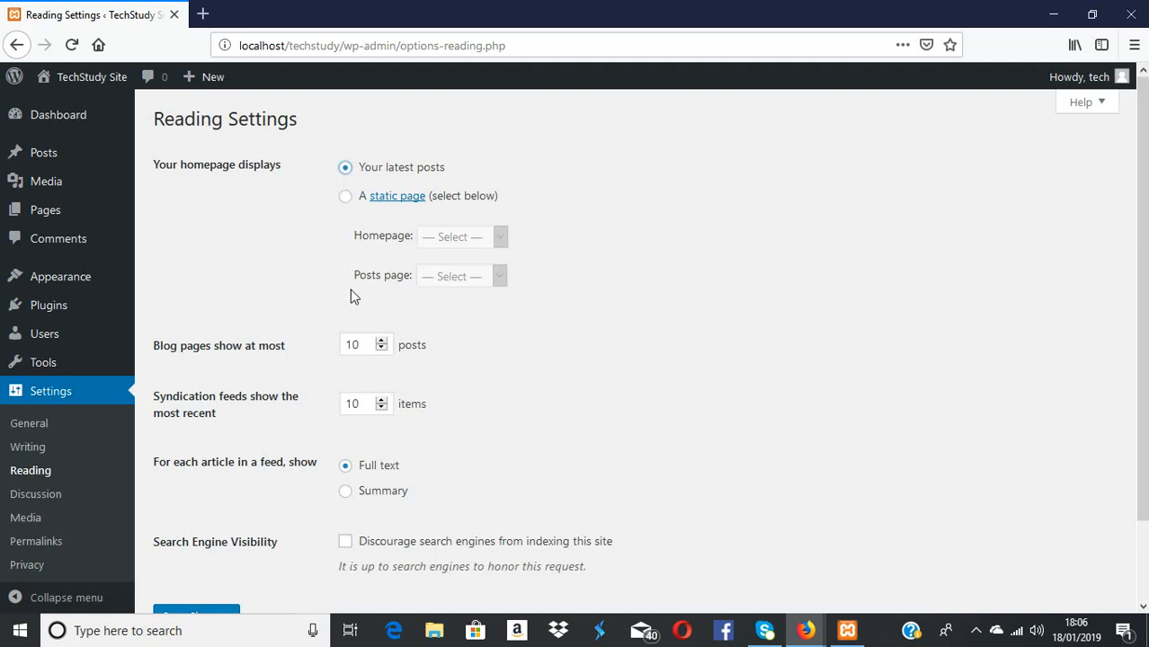
Try the blog posts and feed items counts, keeping both at 10
scroll(290, 338, down, 2)
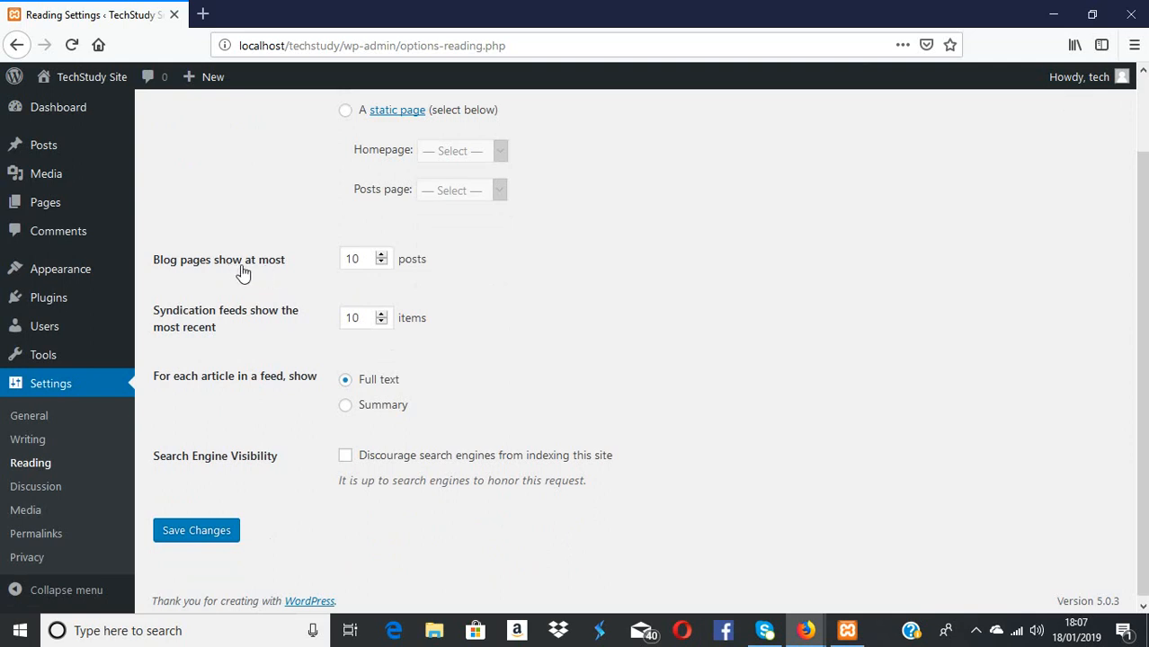
click(381, 265)
scroll(381, 259, up, 4)
click(383, 264)
click(384, 264)
scroll(373, 297, down, 1)
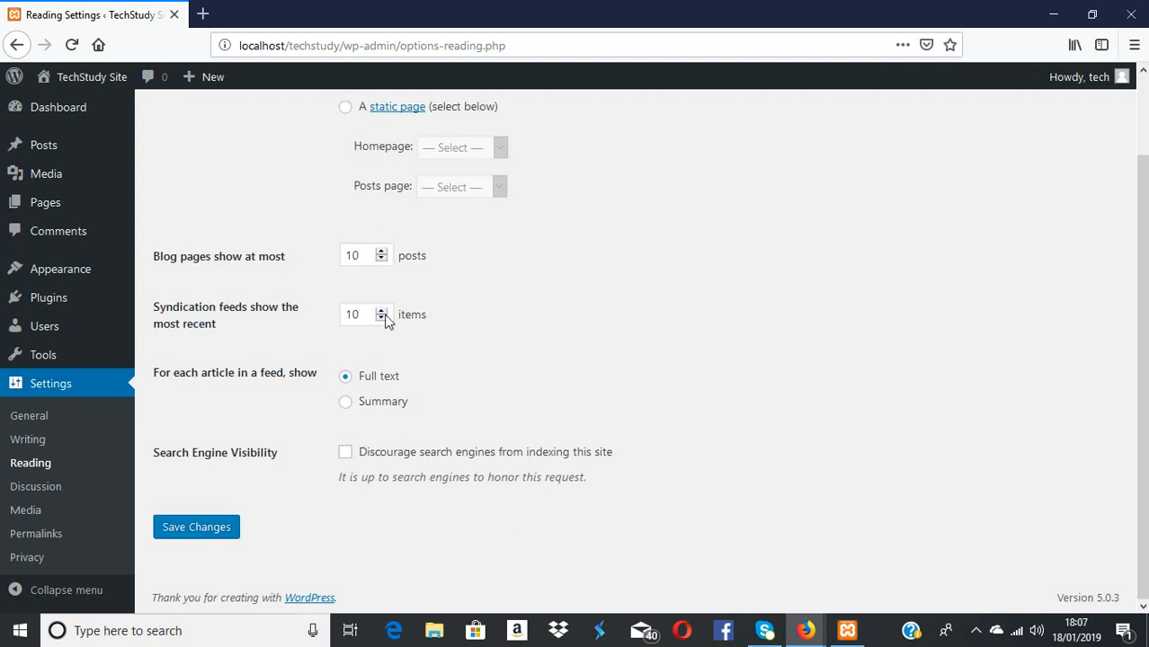
click(381, 311)
click(382, 317)
Choose Summary for feed articles, leave search engine indexing allowed, and save
click(346, 404)
click(345, 457)
click(345, 455)
click(194, 538)
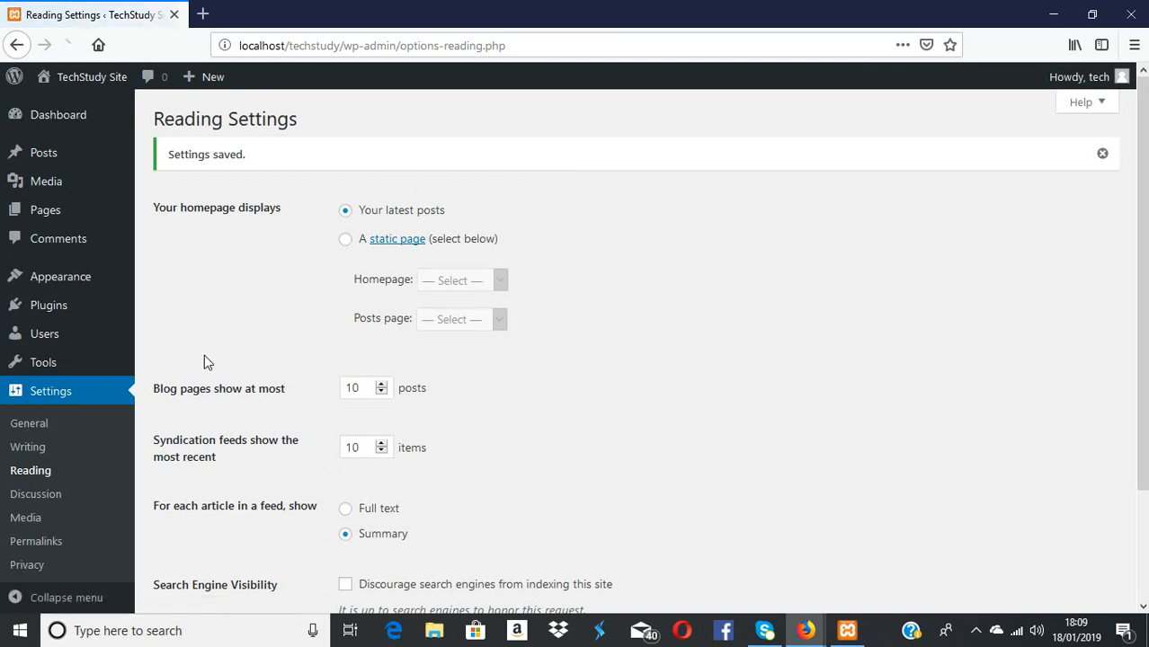
Open the Discussion Settings page from the Settings submenu
click(36, 495)
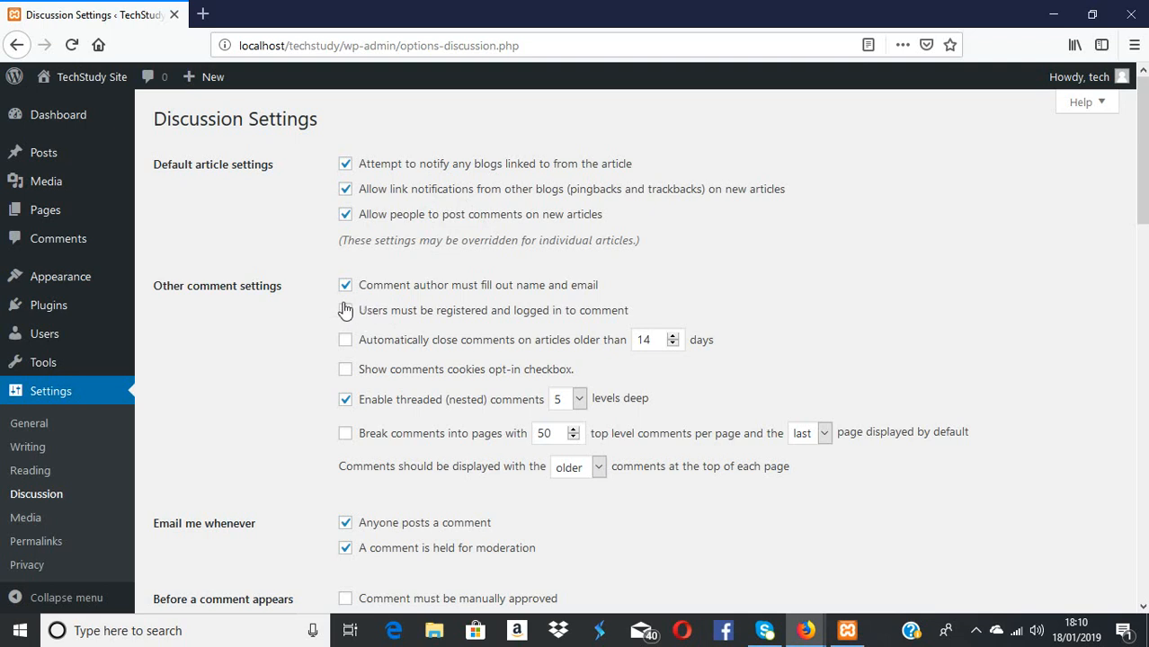
click(348, 219)
click(347, 217)
scroll(402, 277, down, 1)
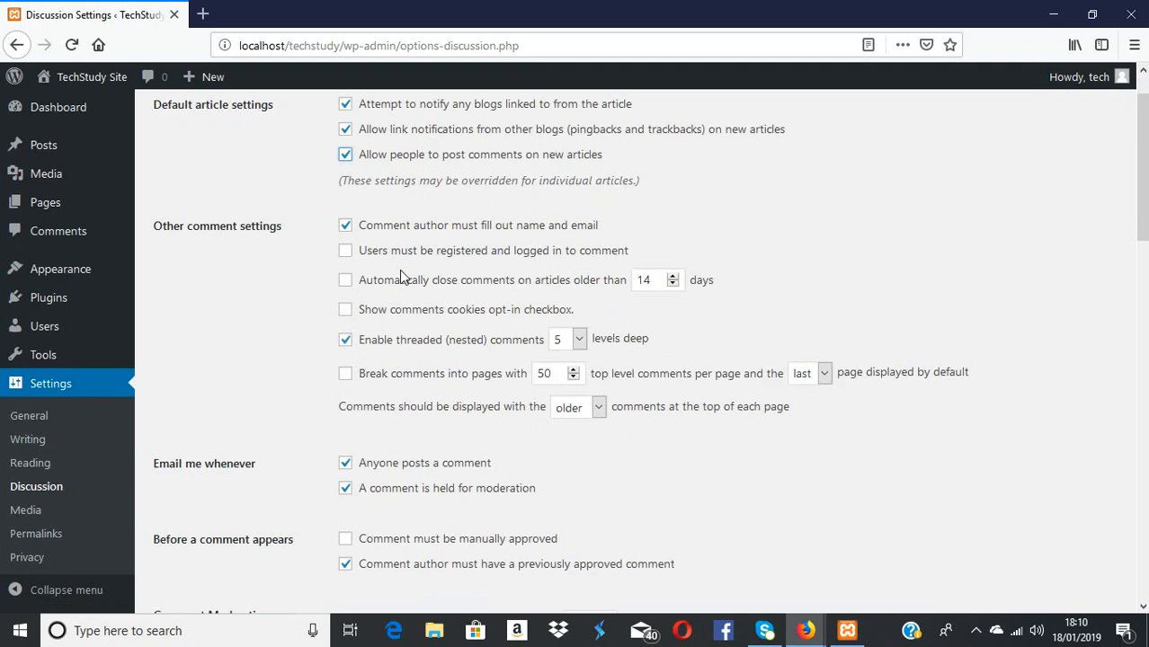